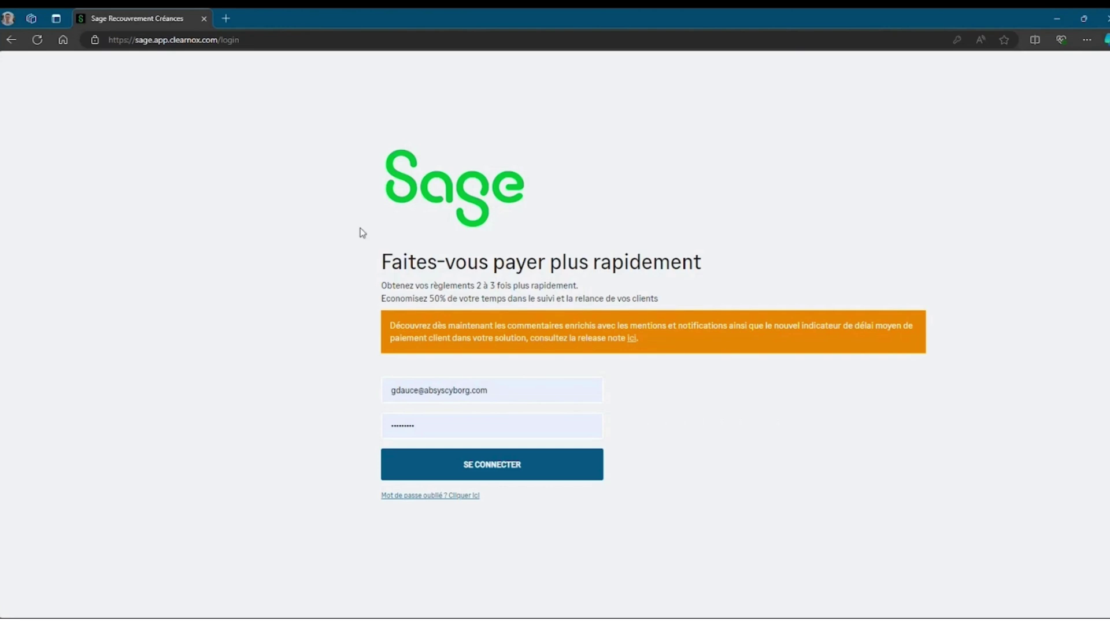
Sign in to the Sage debt collection site with the saved credentials.
click(274, 40)
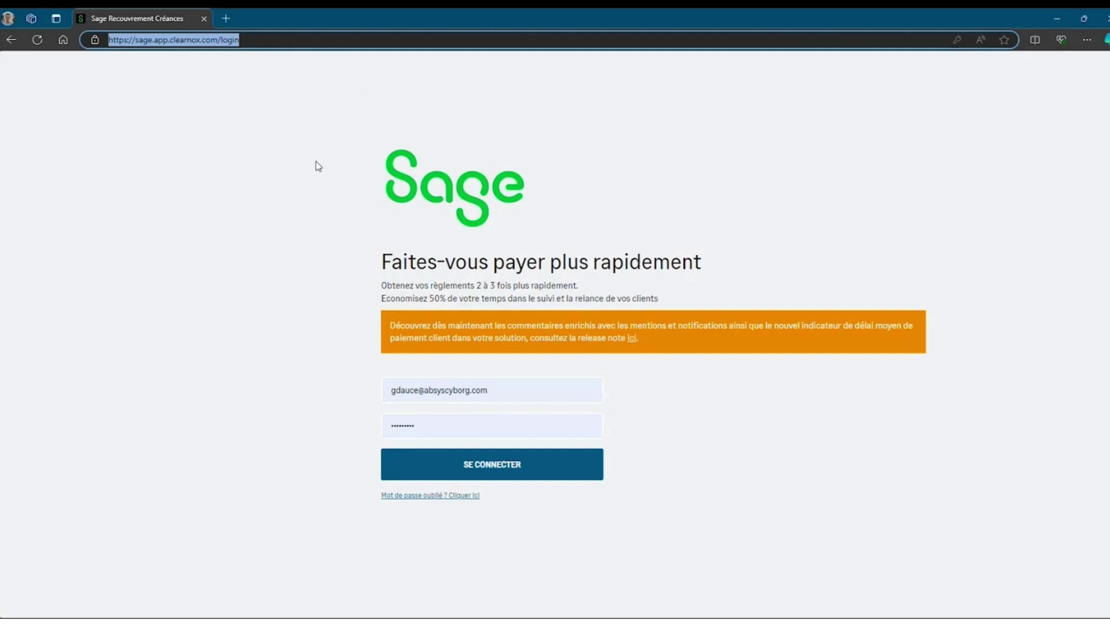
click(325, 310)
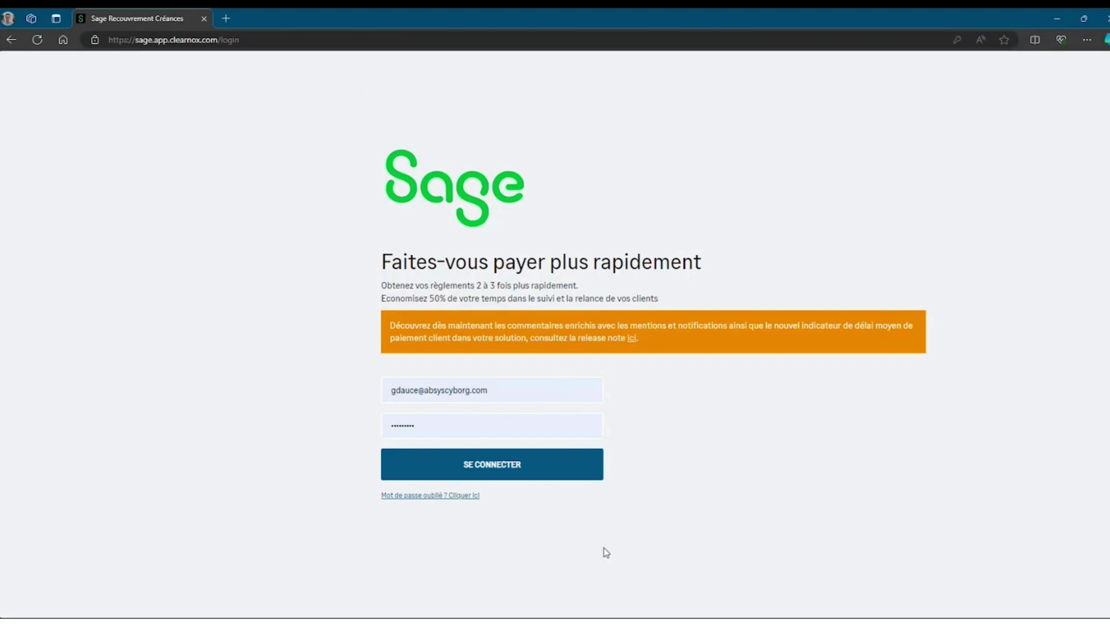
click(462, 467)
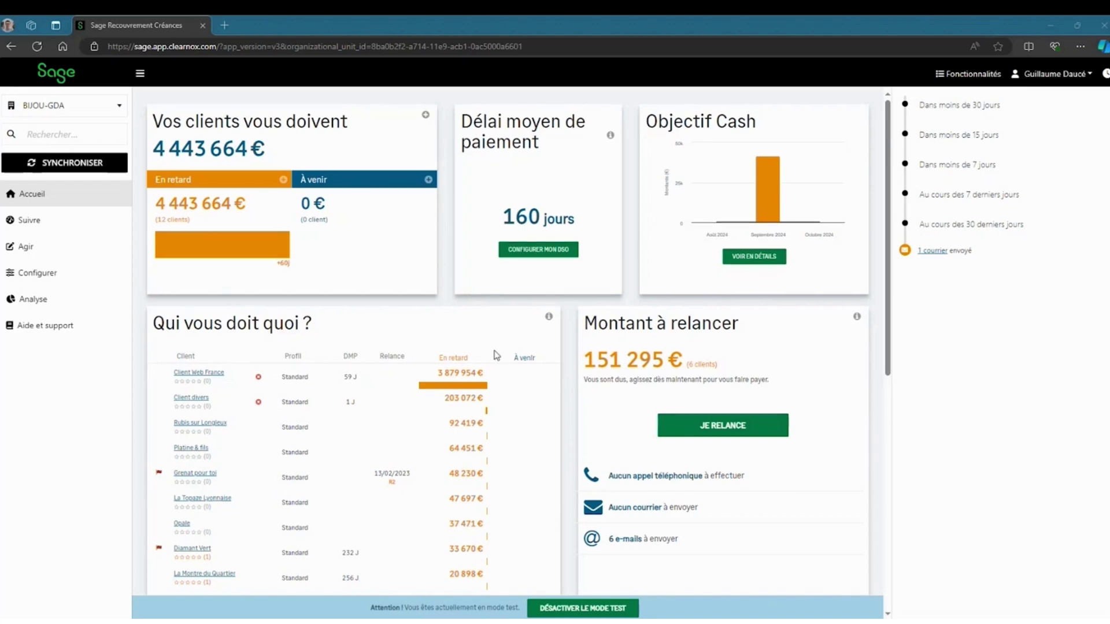
Review the home dashboard's receivables and open the Rubis sur Longleux client record from the list of debtors.
scroll(481, 346, down, 3)
scroll(481, 346, up, 1)
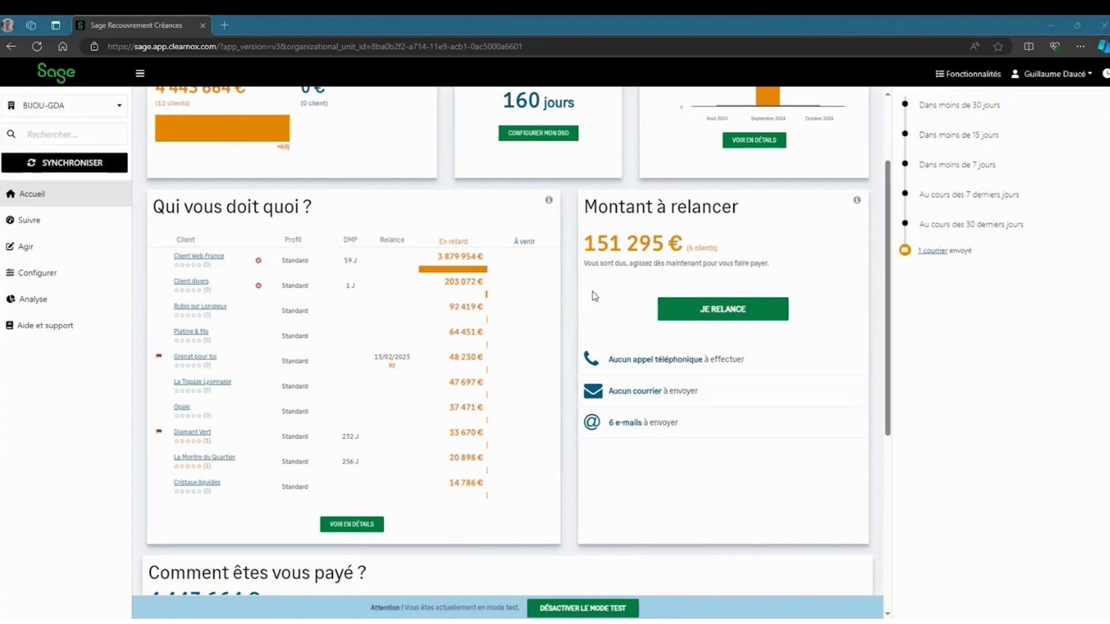
scroll(592, 294, down, 5)
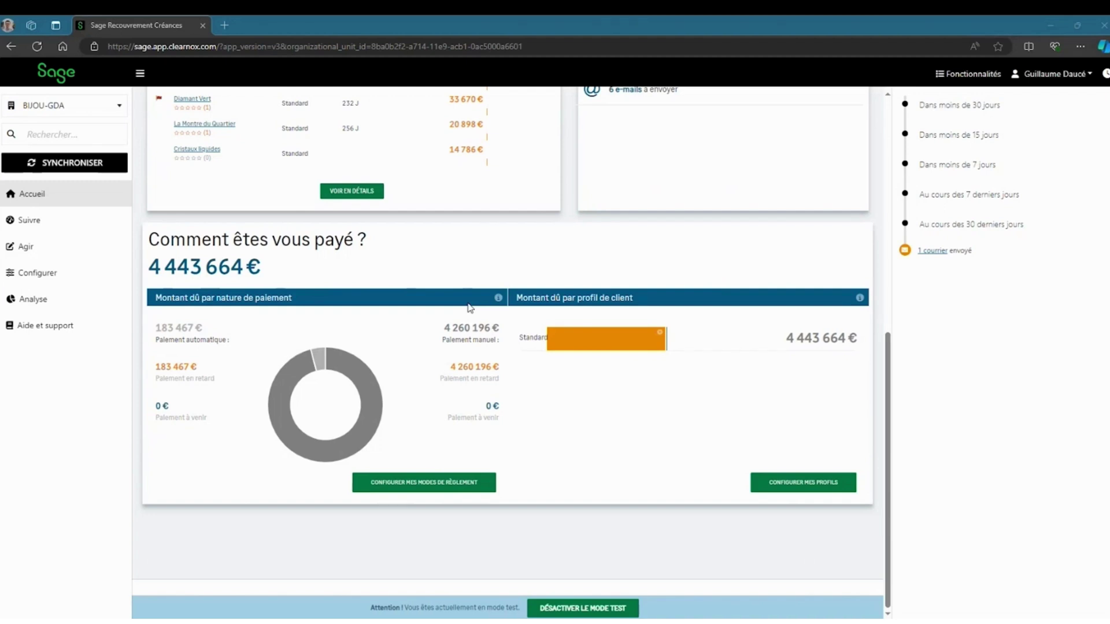
scroll(462, 332, up, 6)
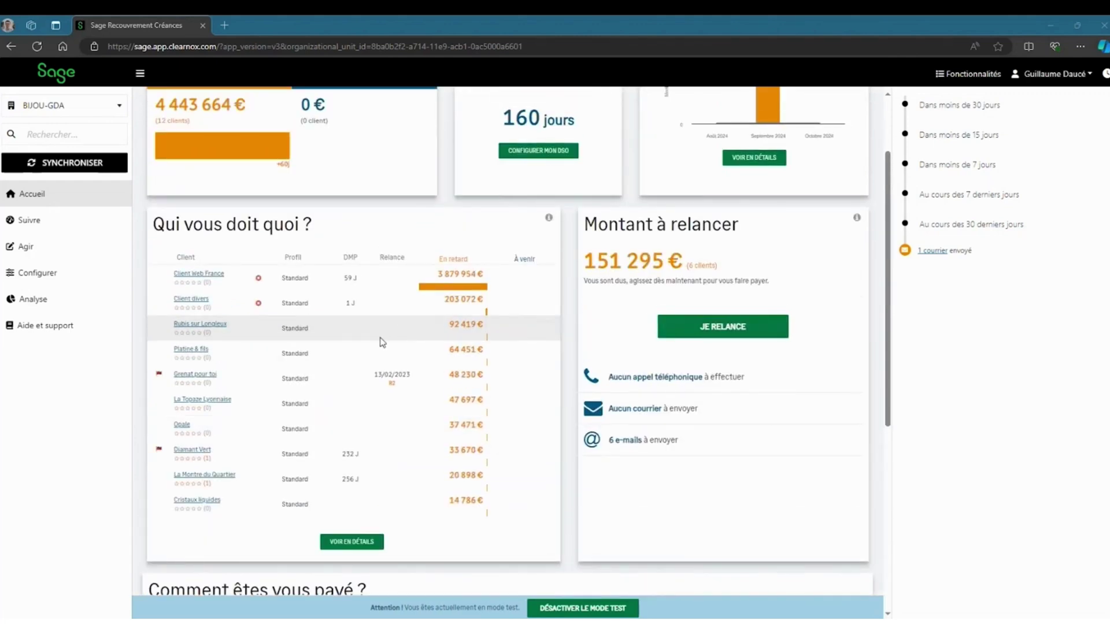
scroll(342, 344, up, 1)
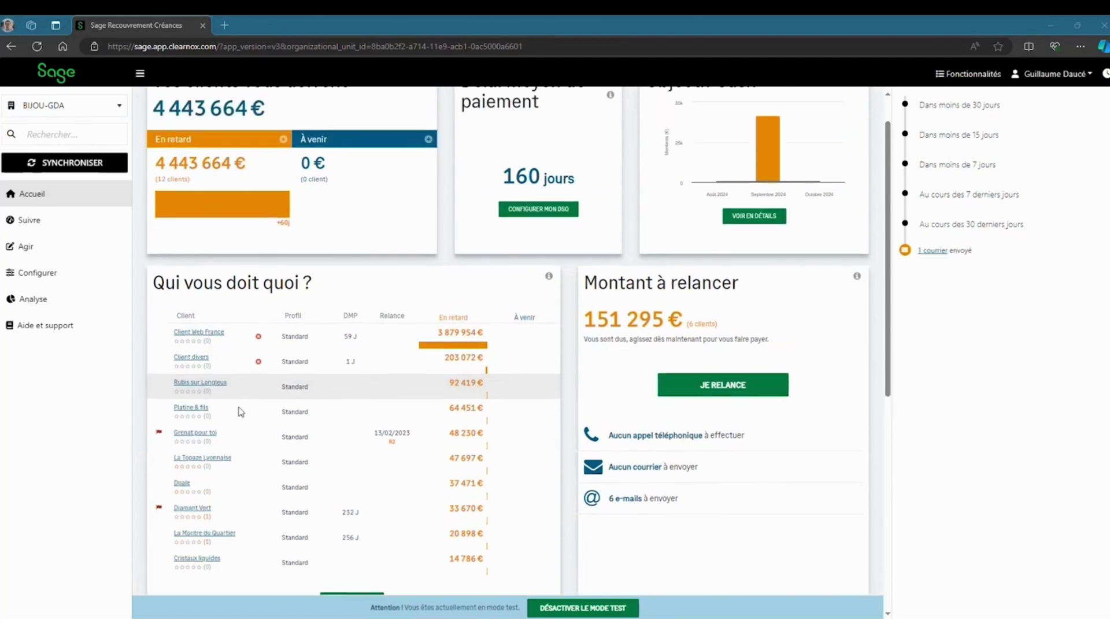
click(198, 384)
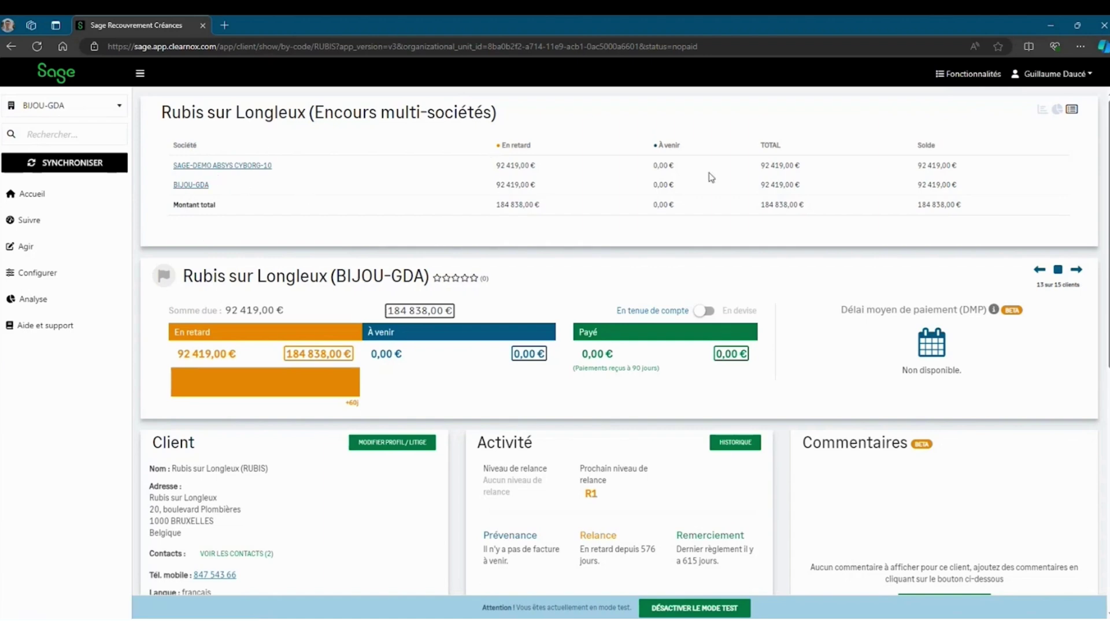
Examine the Rubis sur Longleux record's balances, client details and activity, and consult its list of contacts.
scroll(151, 304, down, 1)
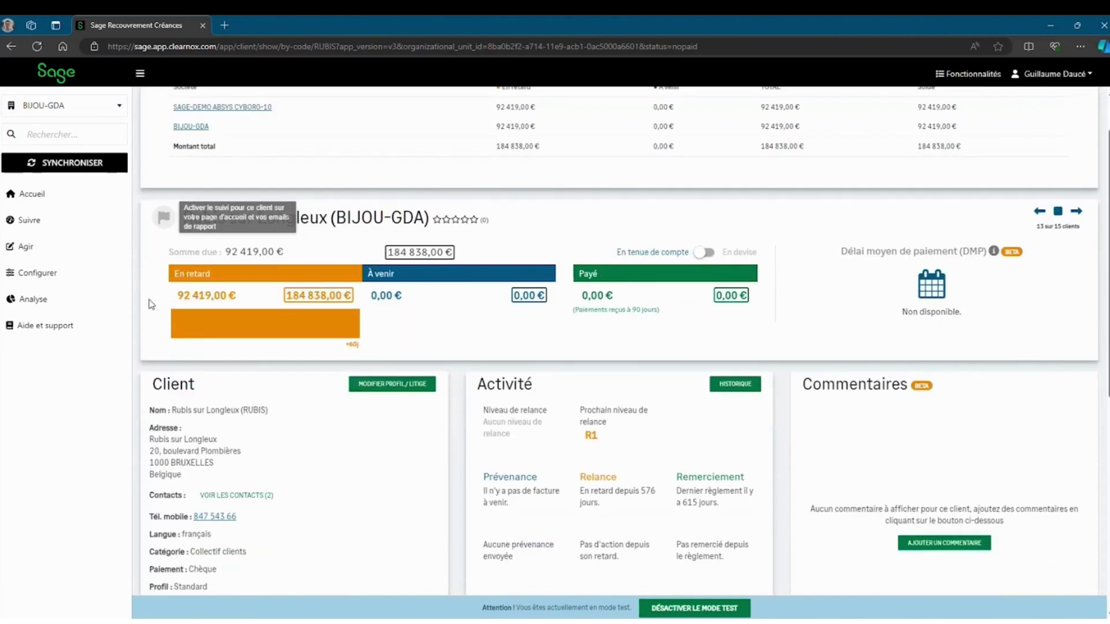
scroll(456, 307, down, 1)
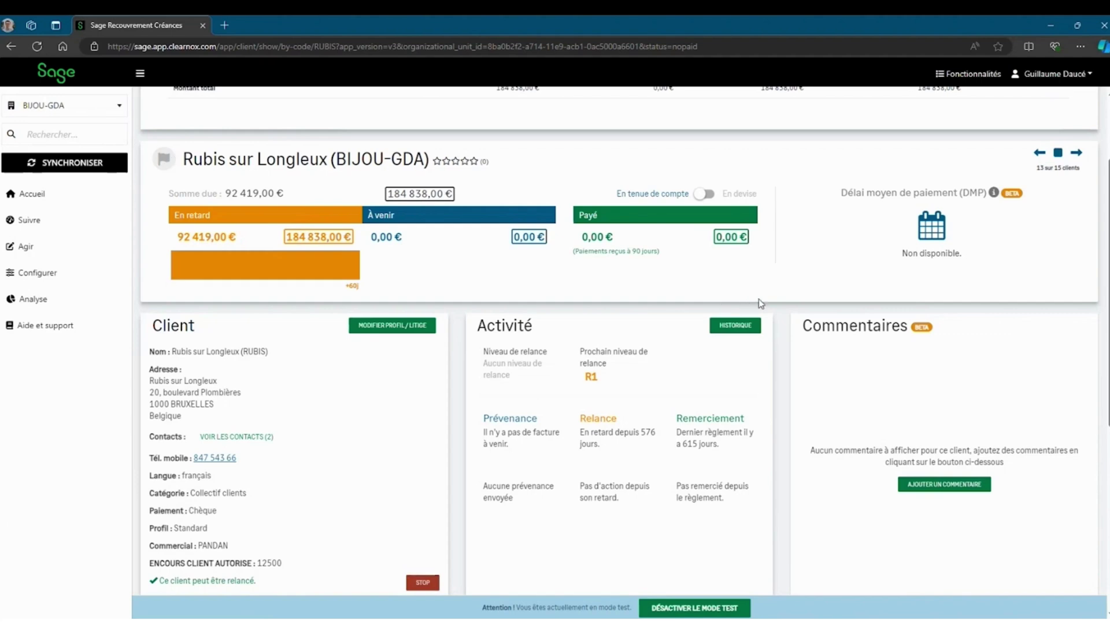
scroll(759, 300, down, 1)
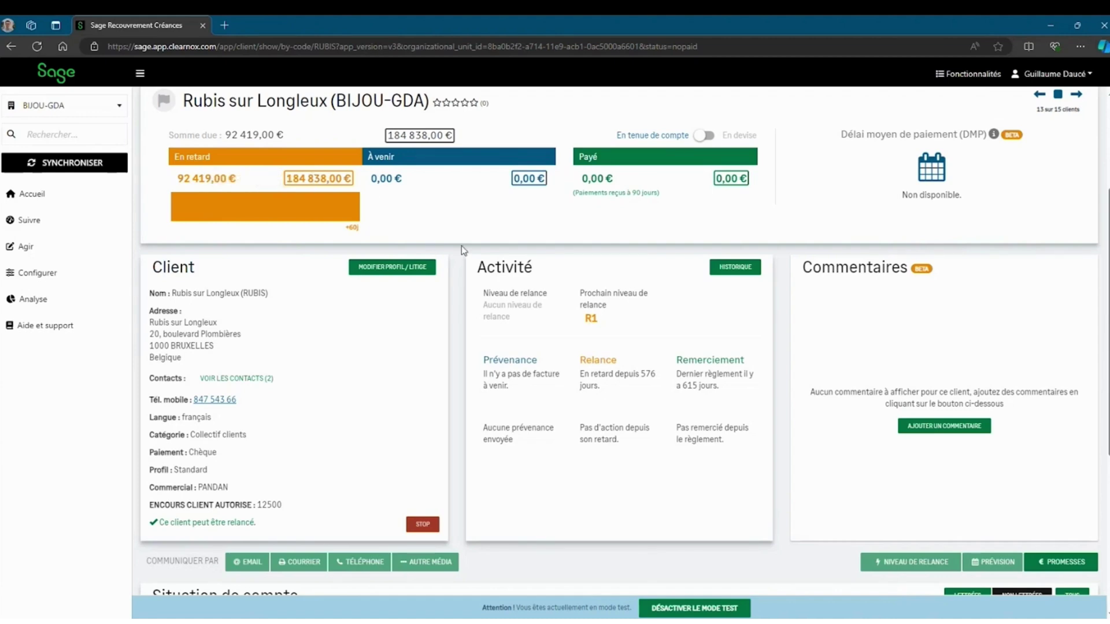
scroll(309, 234, down, 2)
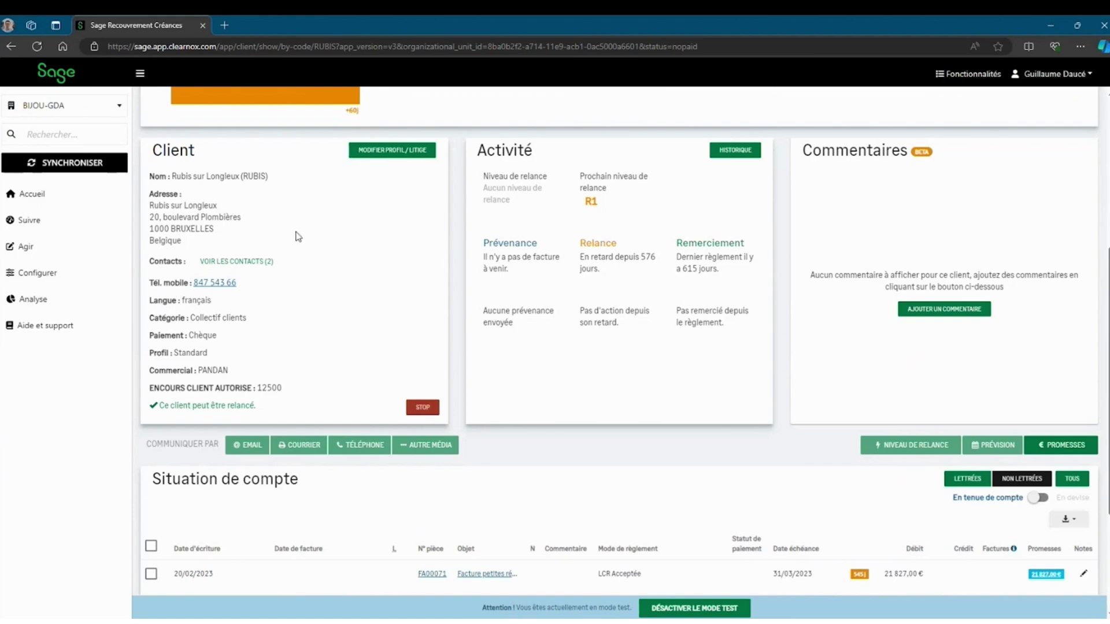
click(247, 261)
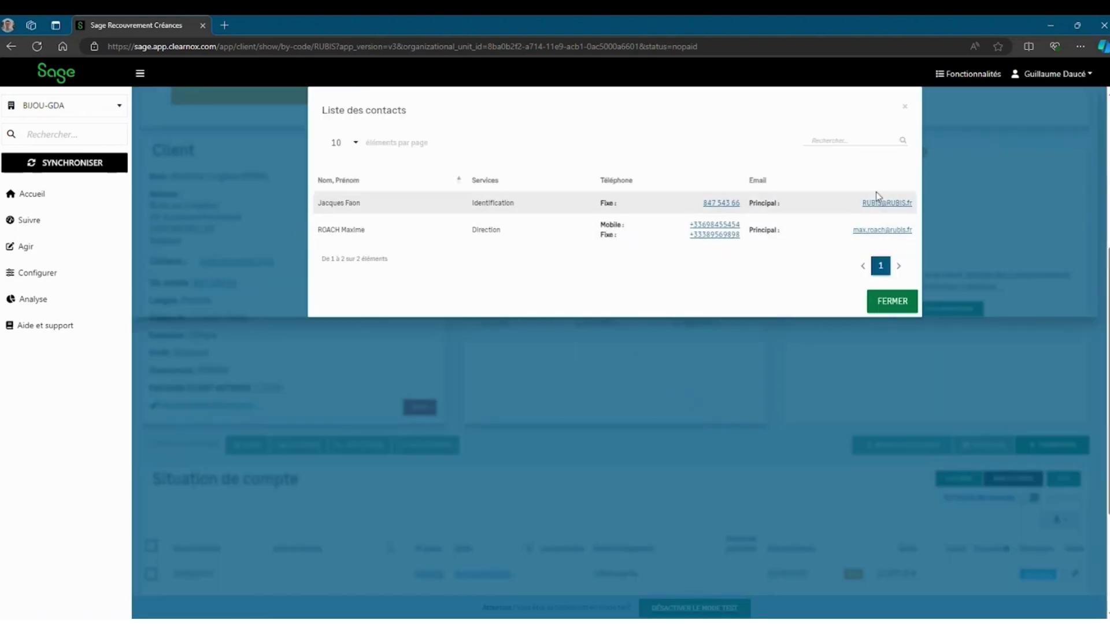
click(892, 301)
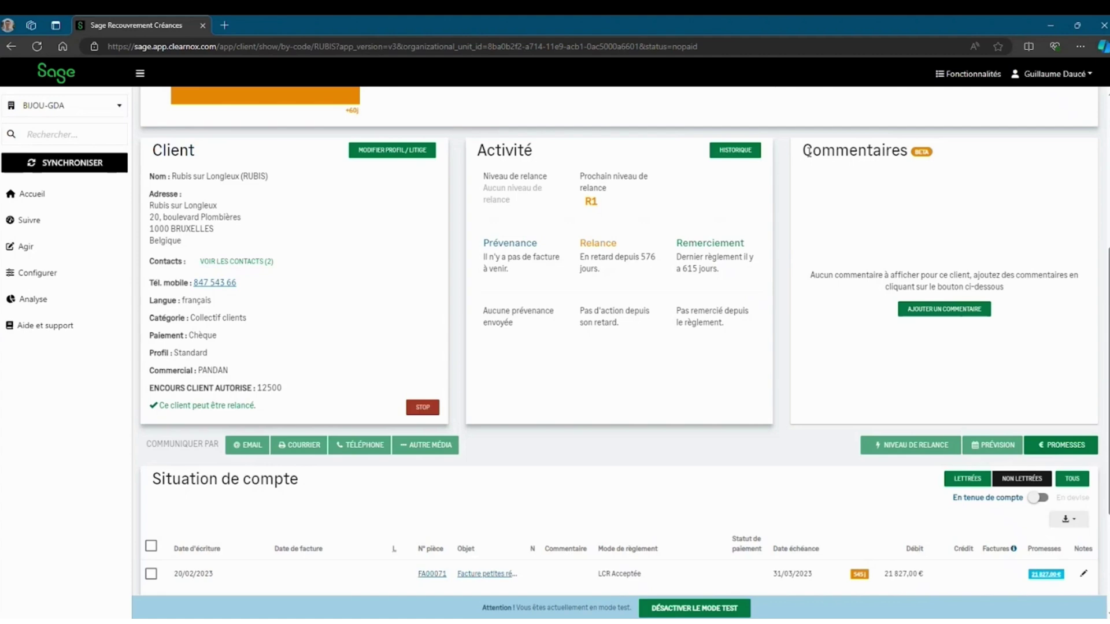
Try to add payment promises to invoice FA00071 in the client's account statement.
scroll(808, 197, down, 3)
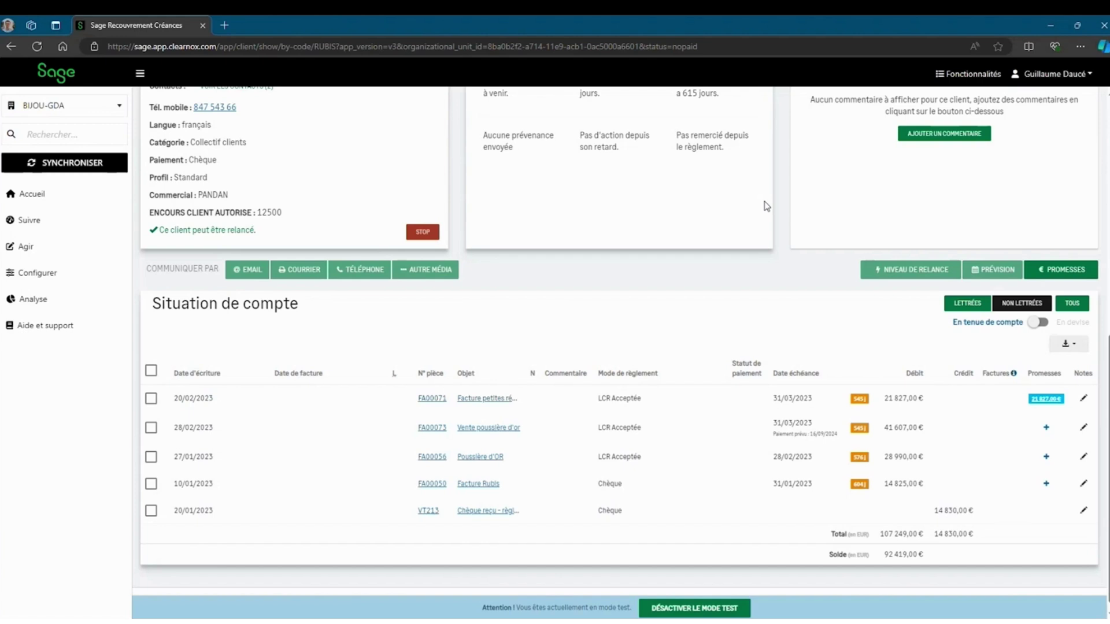
click(150, 400)
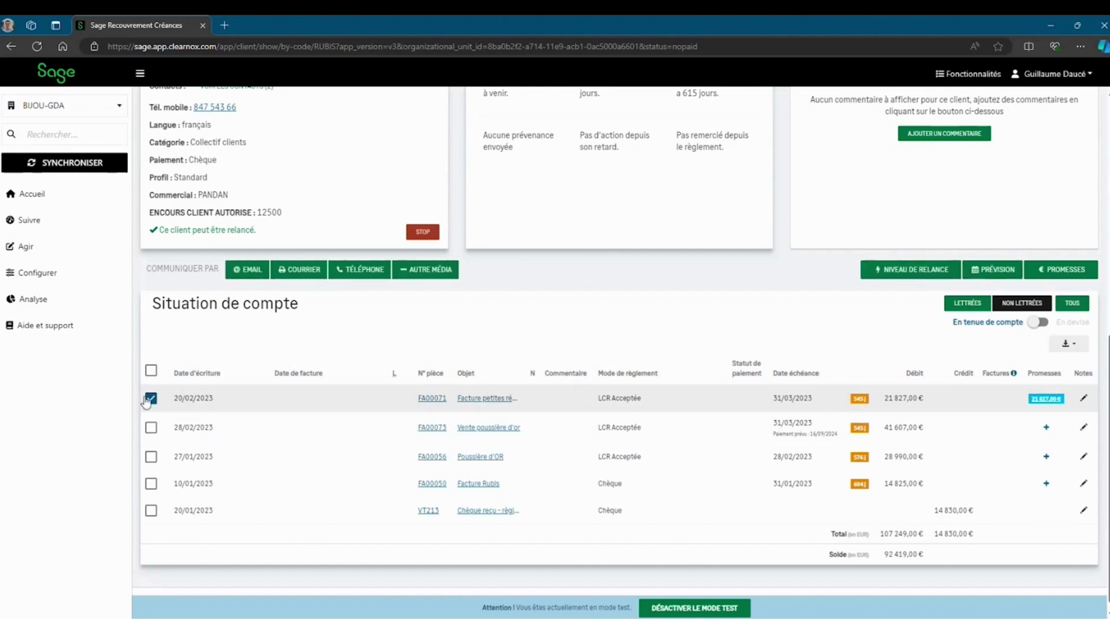
click(151, 427)
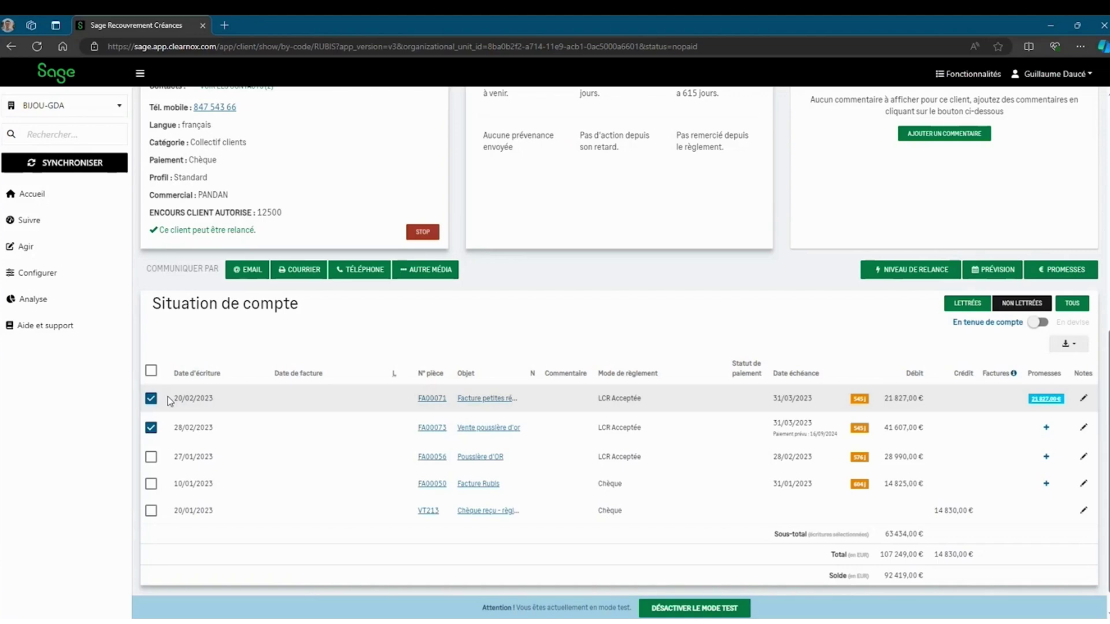
click(151, 427)
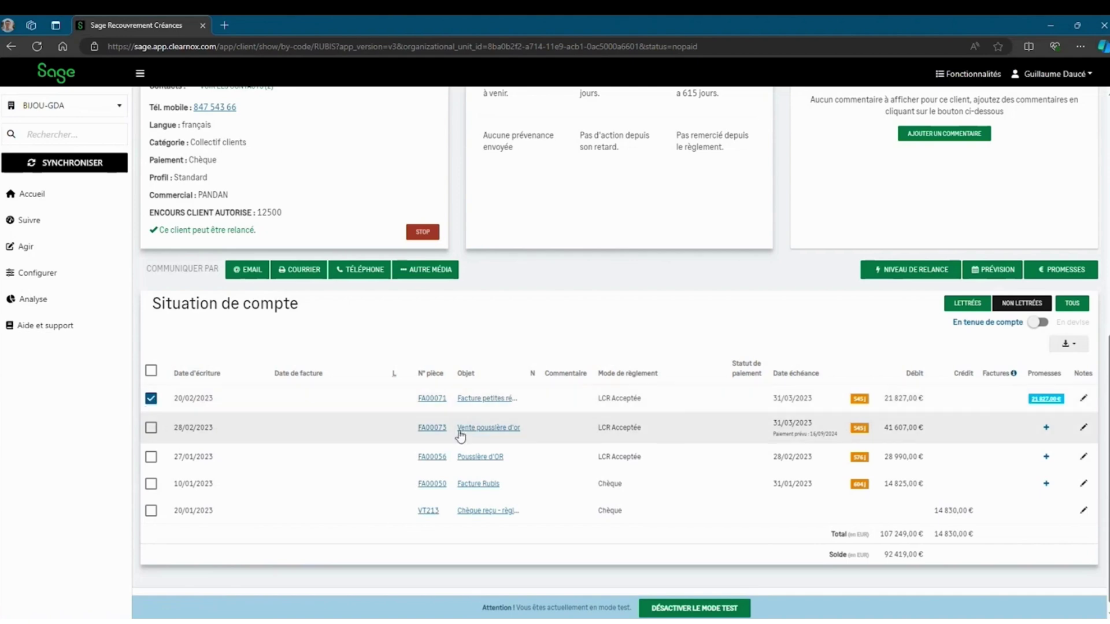
click(1056, 275)
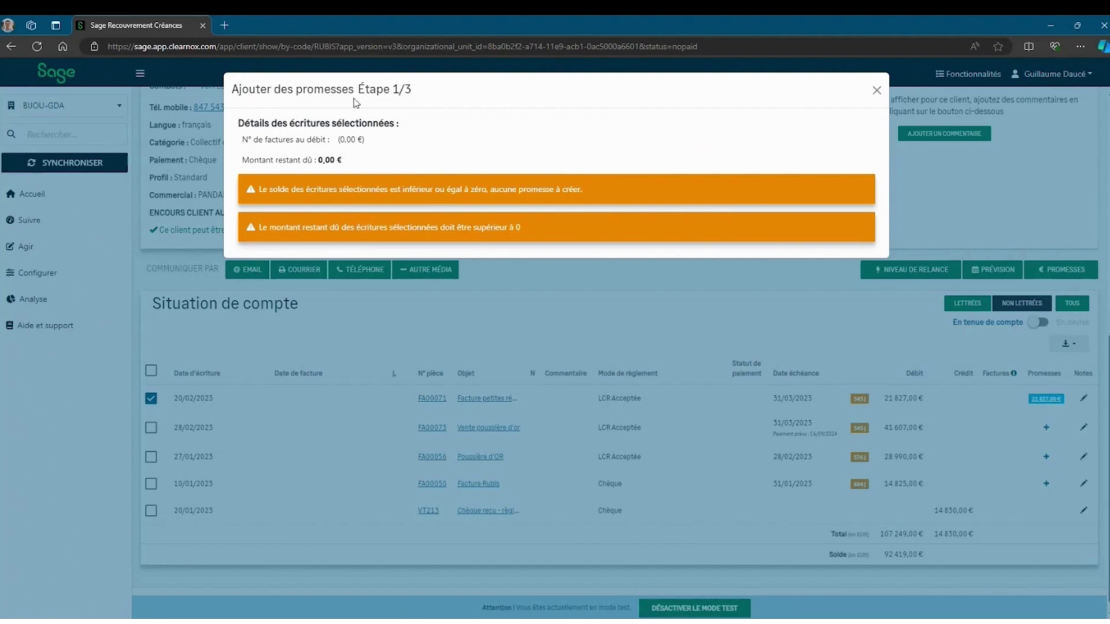
click(876, 90)
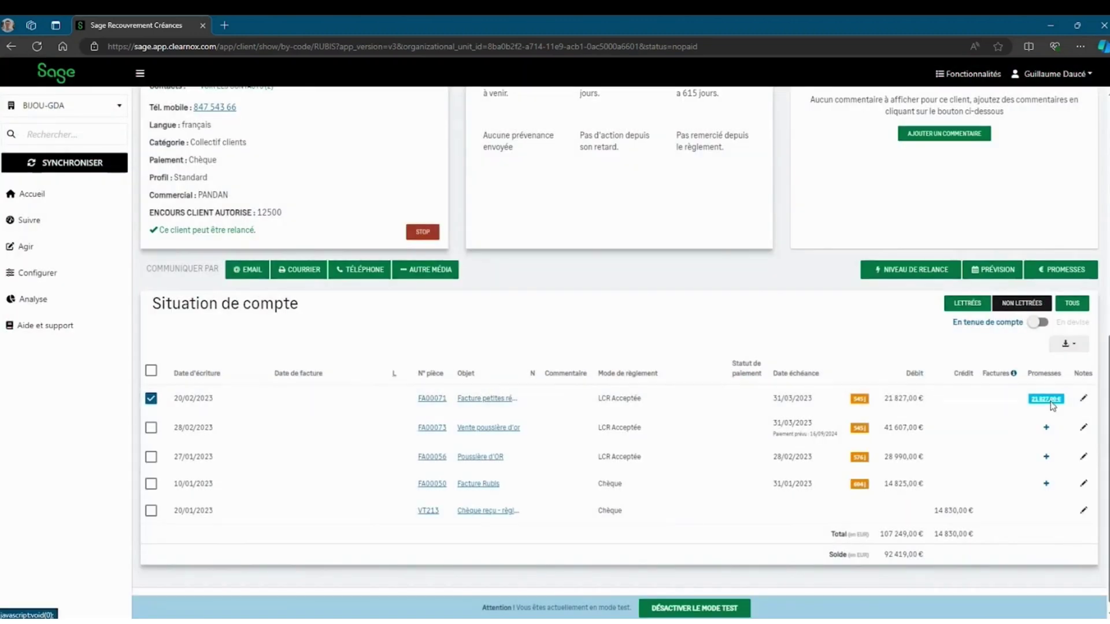
Review the dates and amounts of the payment promises recorded for invoice FA00071, then deselect the invoice.
click(1048, 399)
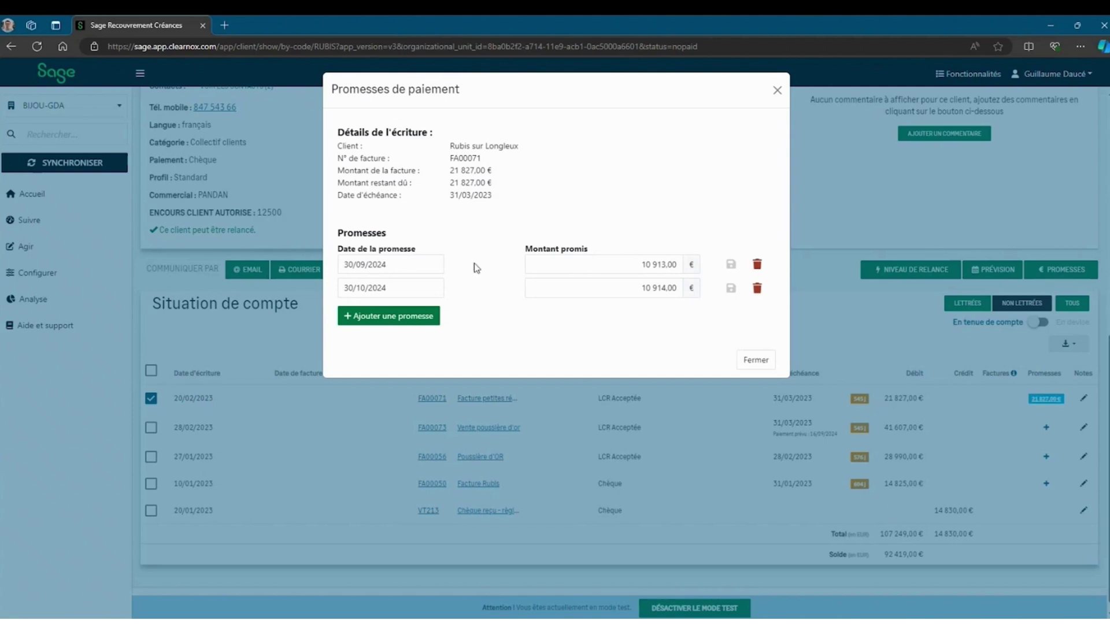
click(407, 266)
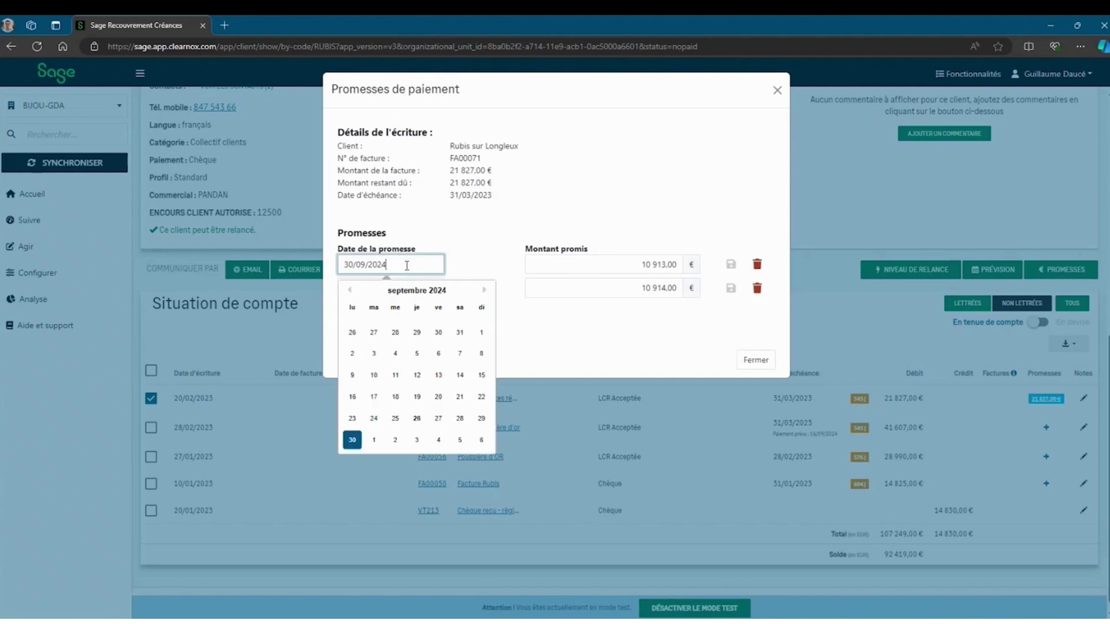
key(Escape)
click(531, 169)
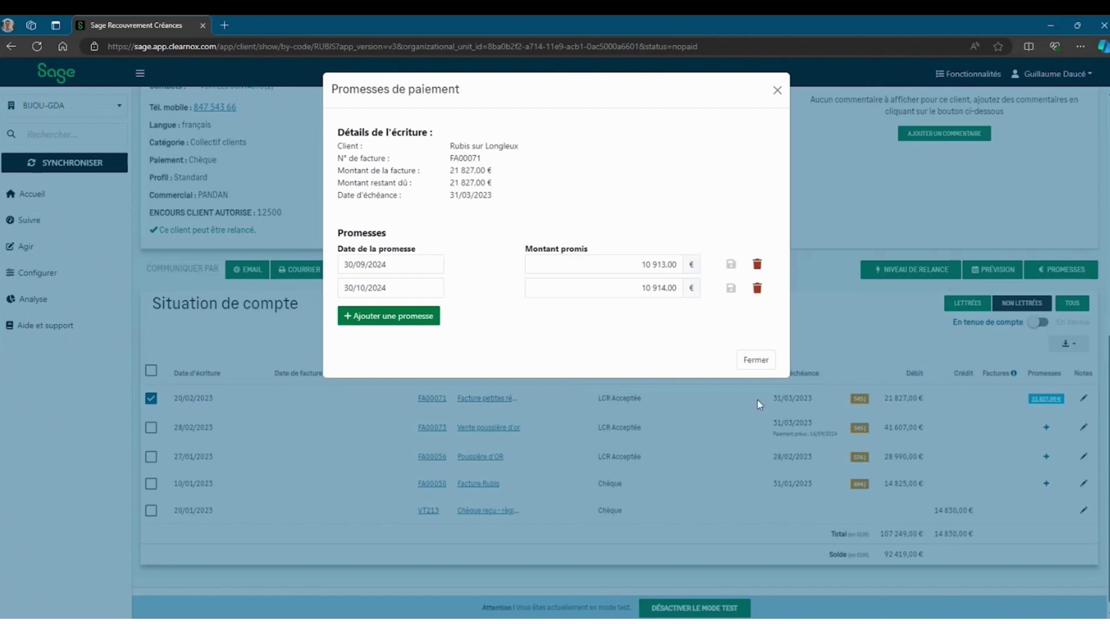
click(755, 360)
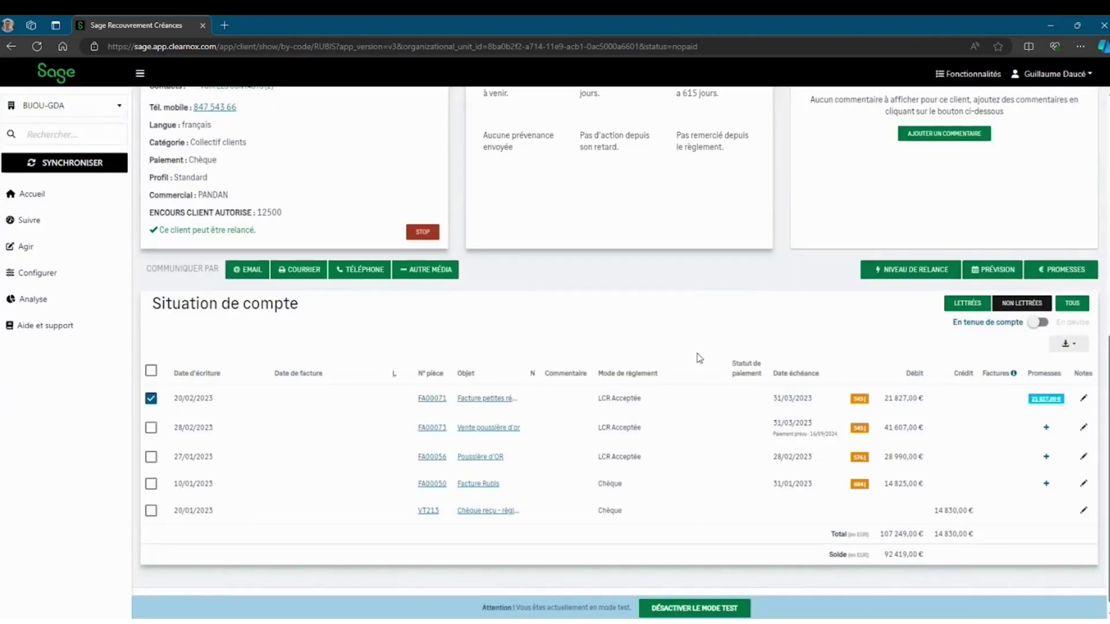
click(151, 399)
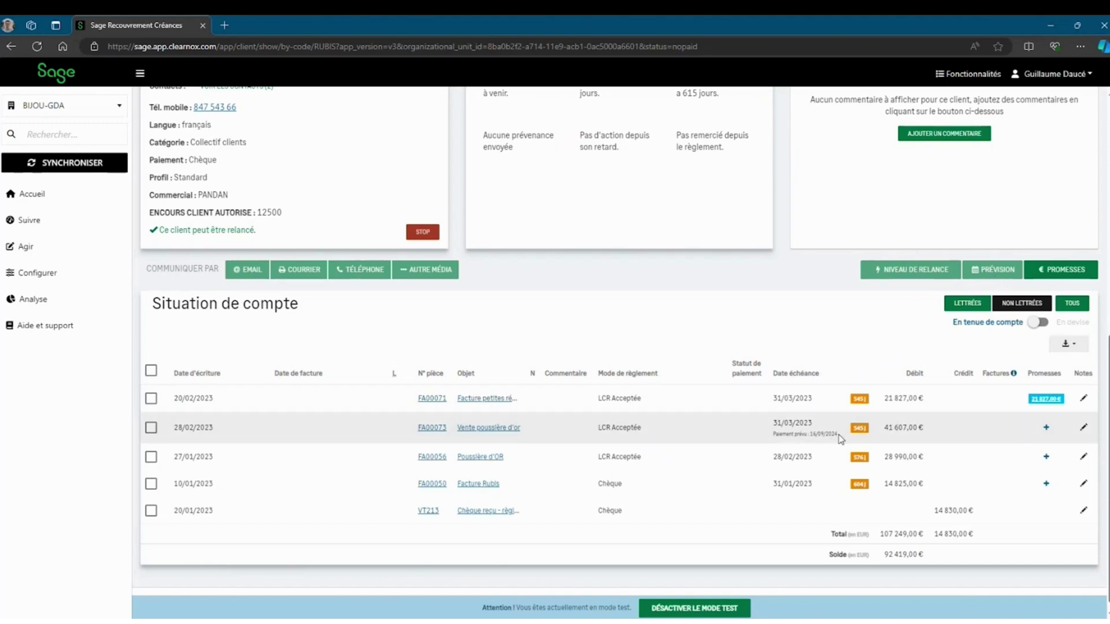
Reposition the expected payment date of invoice FA00073 to 30/09/2024 and check it in the account statement.
click(151, 428)
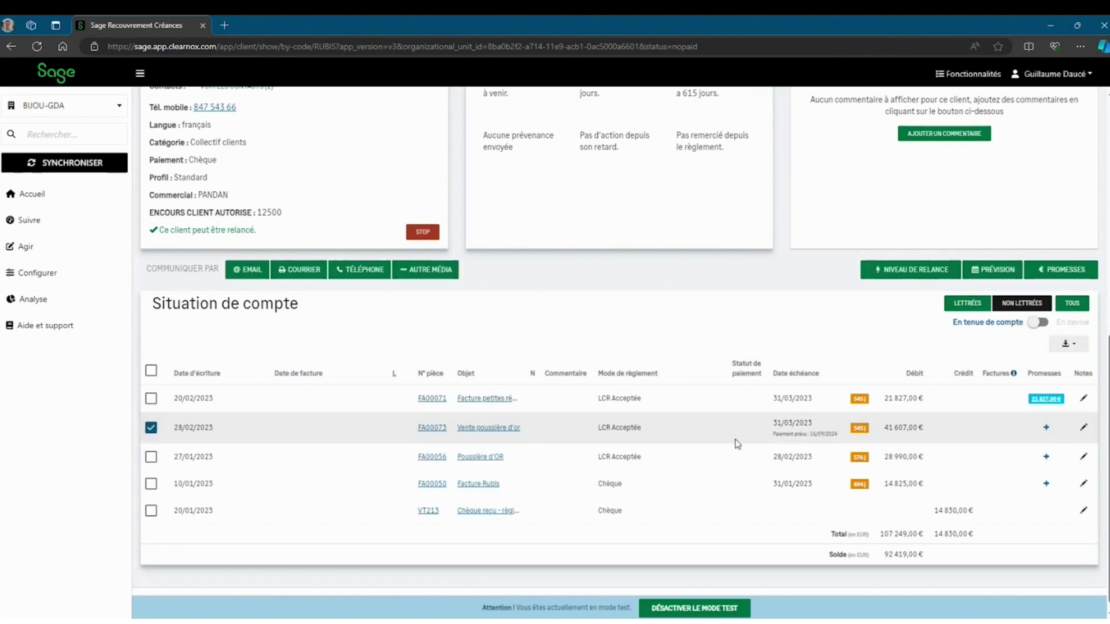
drag(773, 434, 836, 435)
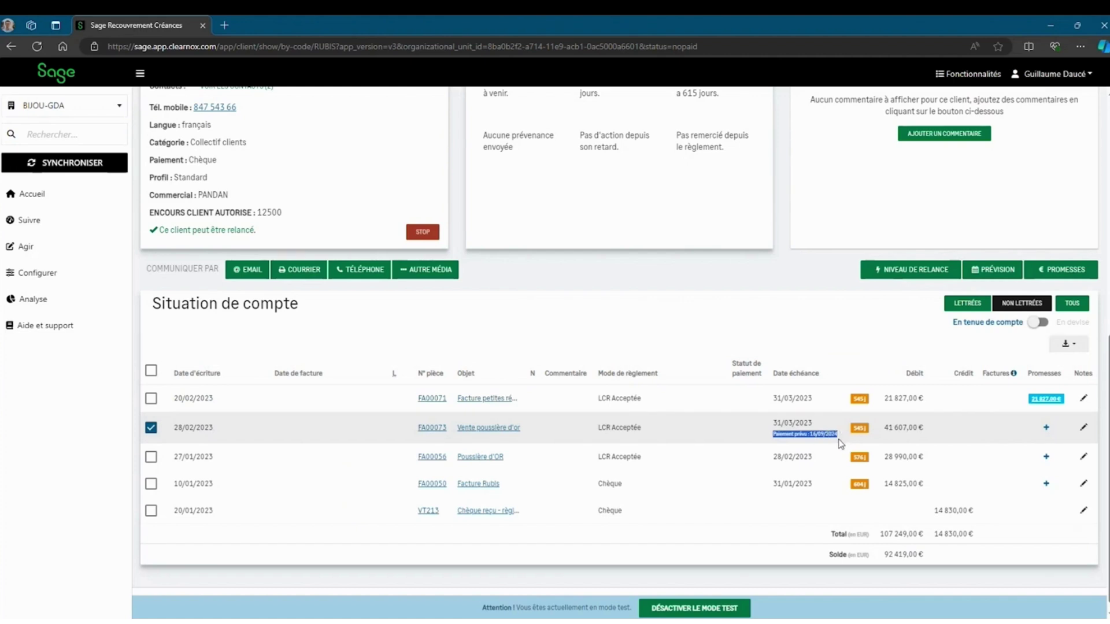
click(987, 276)
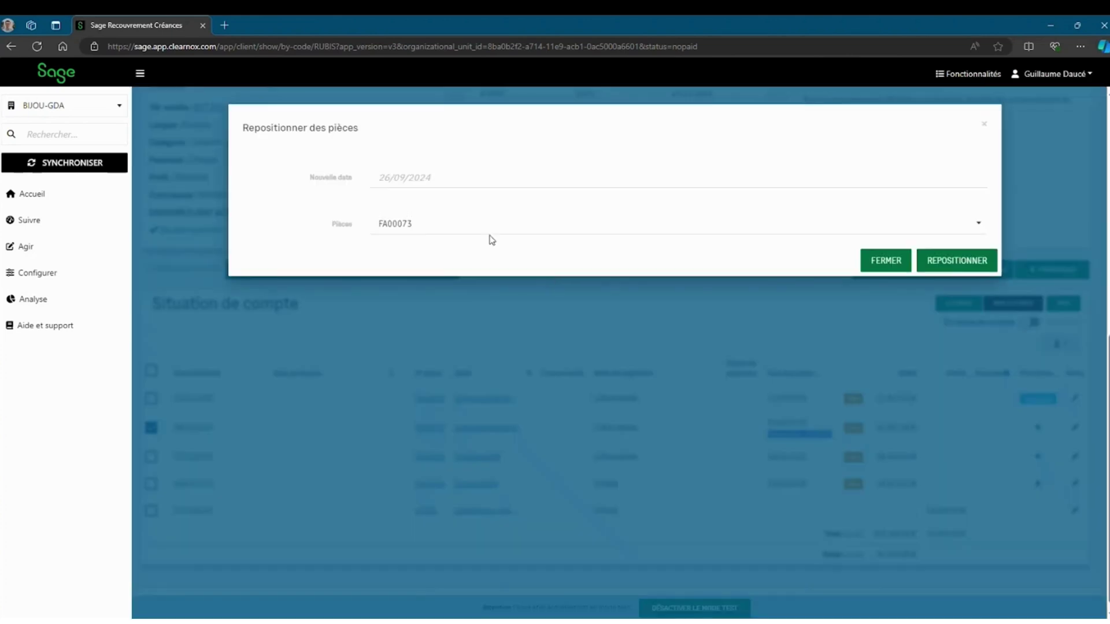
click(477, 230)
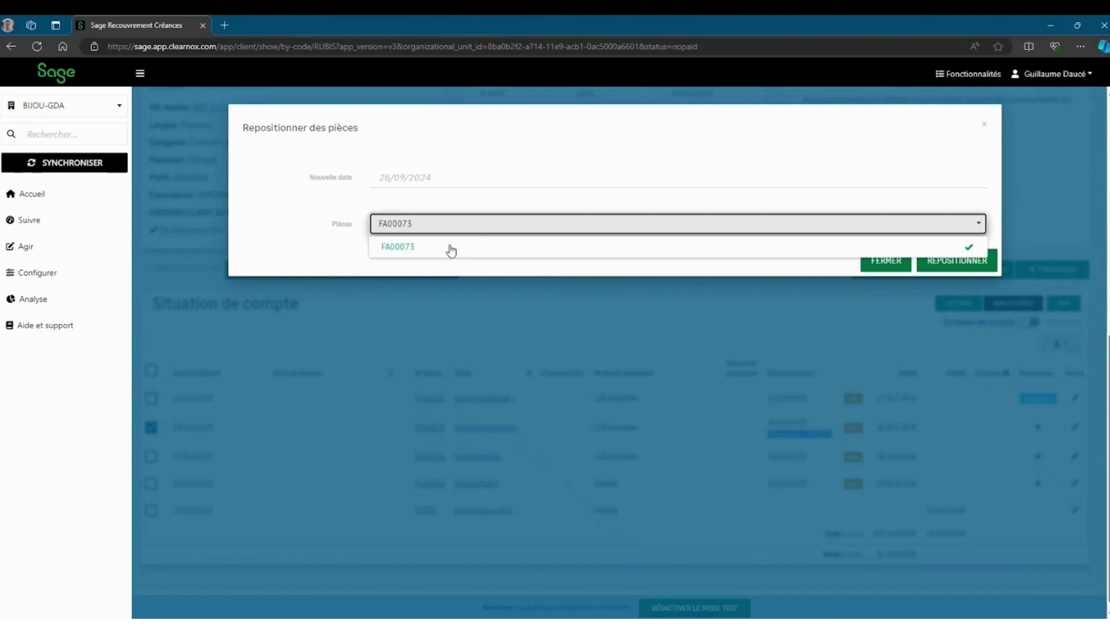
click(428, 177)
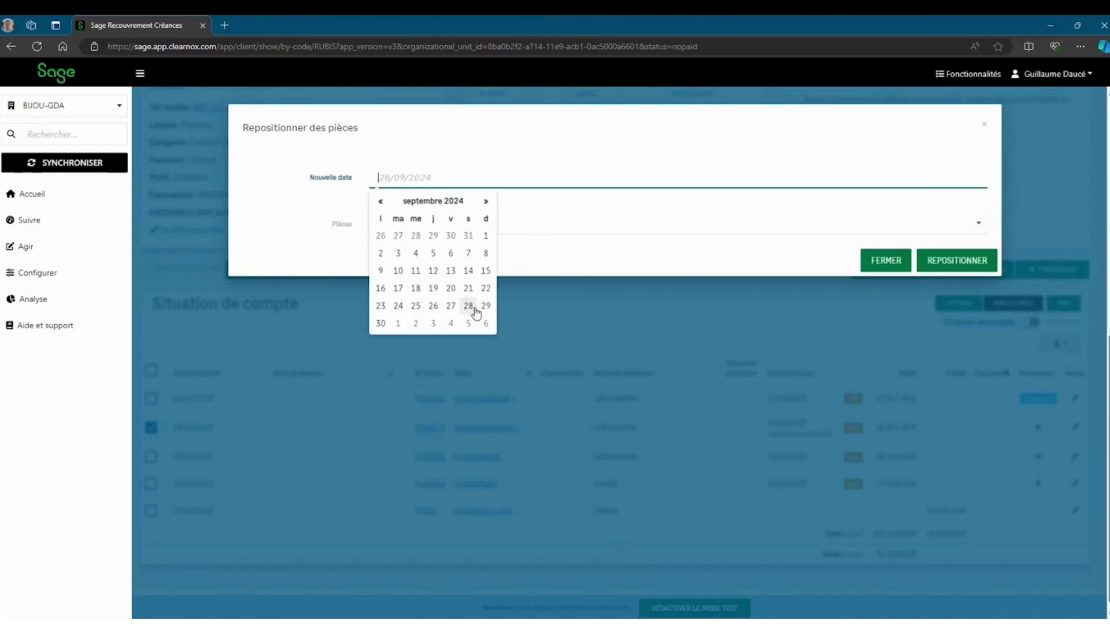
click(384, 323)
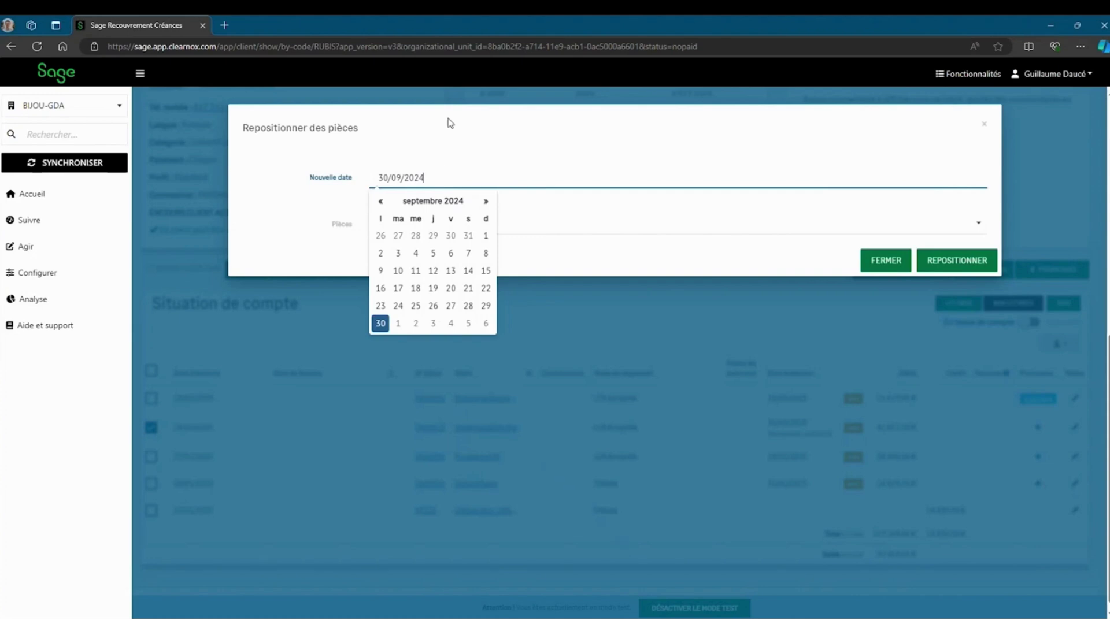
click(468, 136)
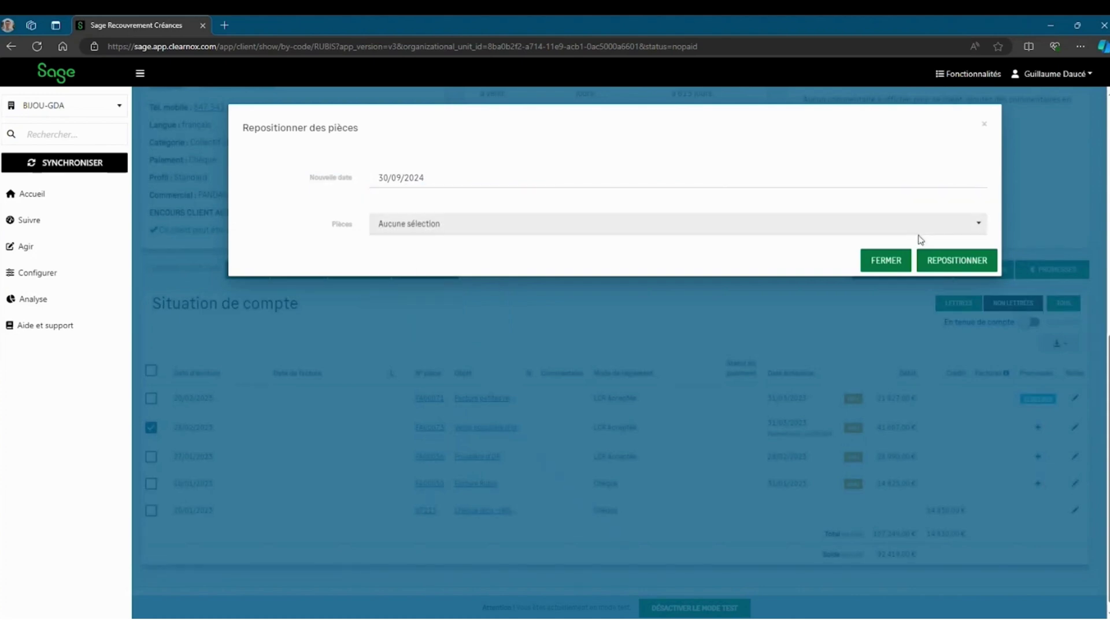
click(958, 263)
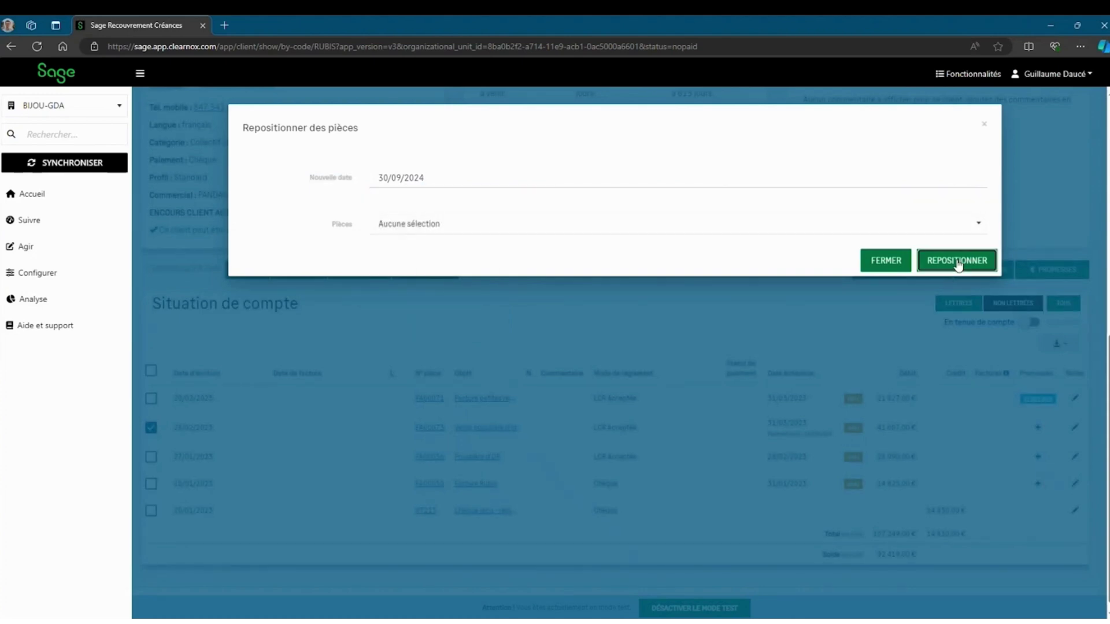
click(957, 261)
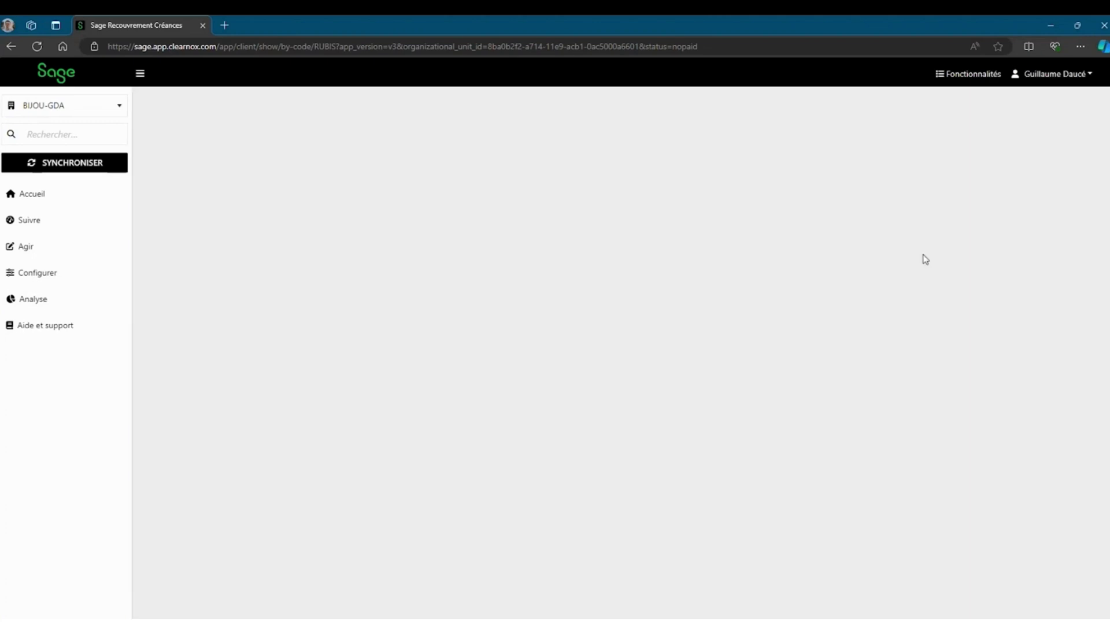
drag(773, 434, 840, 440)
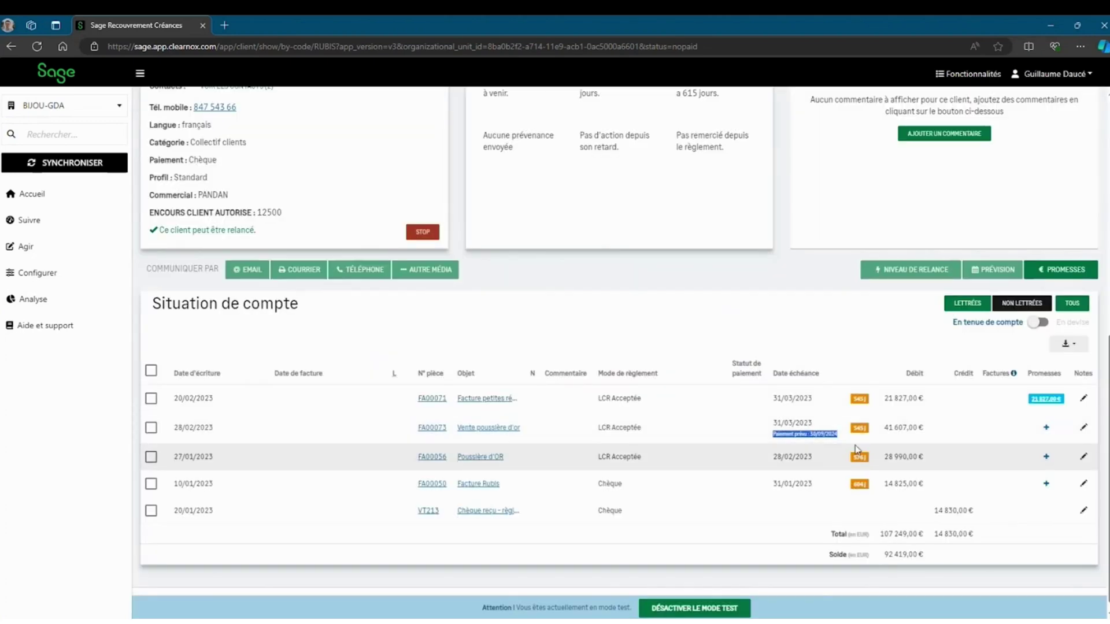
Consult the payment promises window of invoice FA00073 and close it without adding a promise.
click(830, 431)
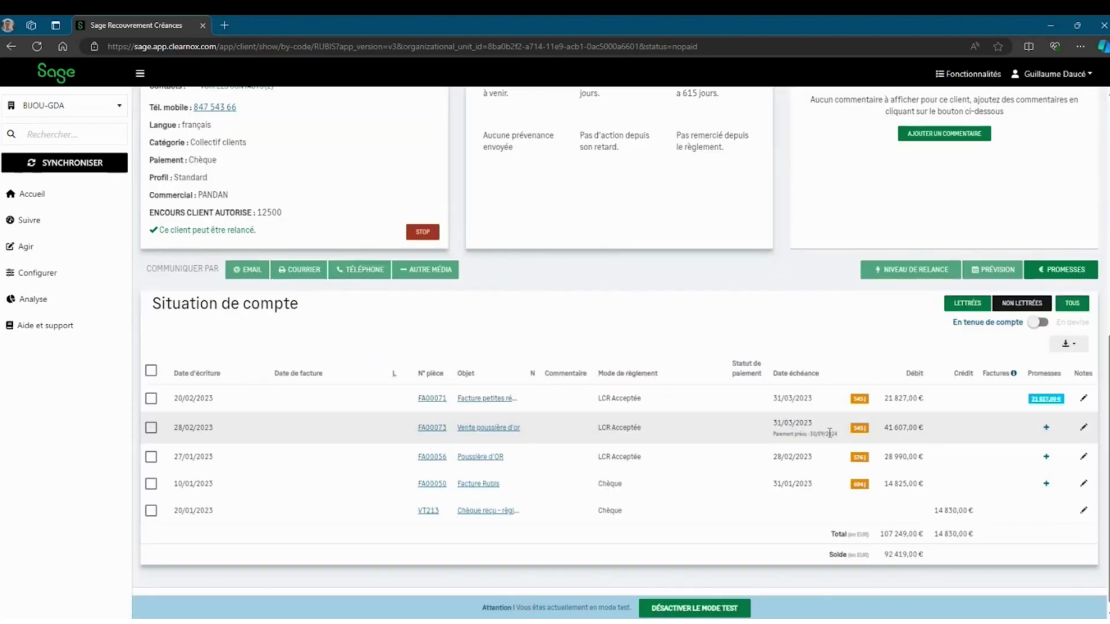
click(1047, 428)
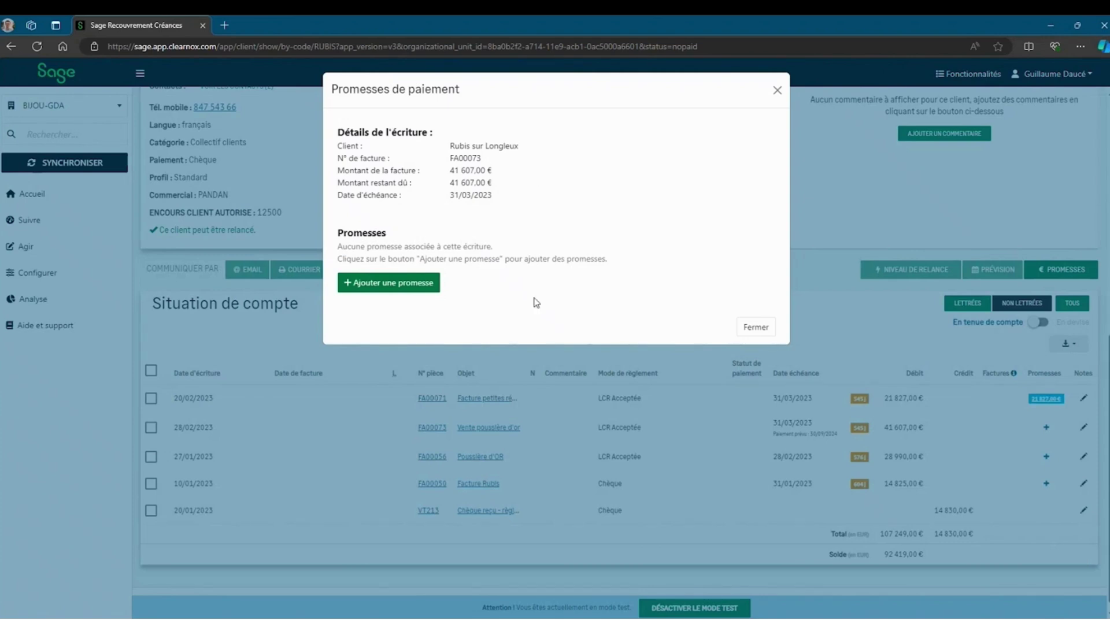
click(767, 330)
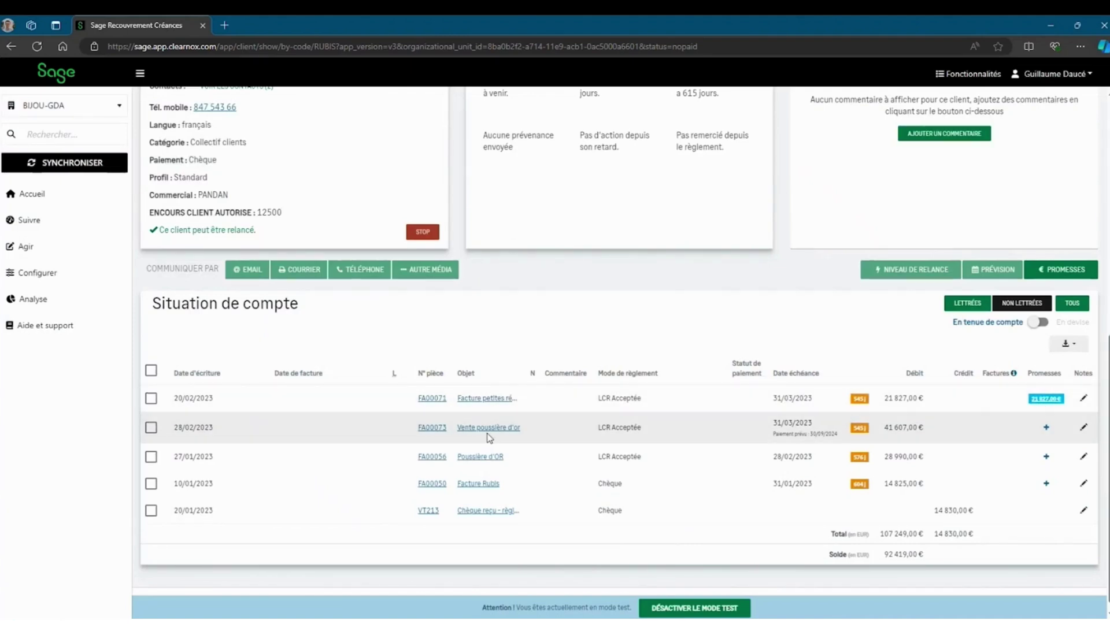
Open the details of invoice FA00073 and examine its summary, note area, delays and dates.
click(501, 431)
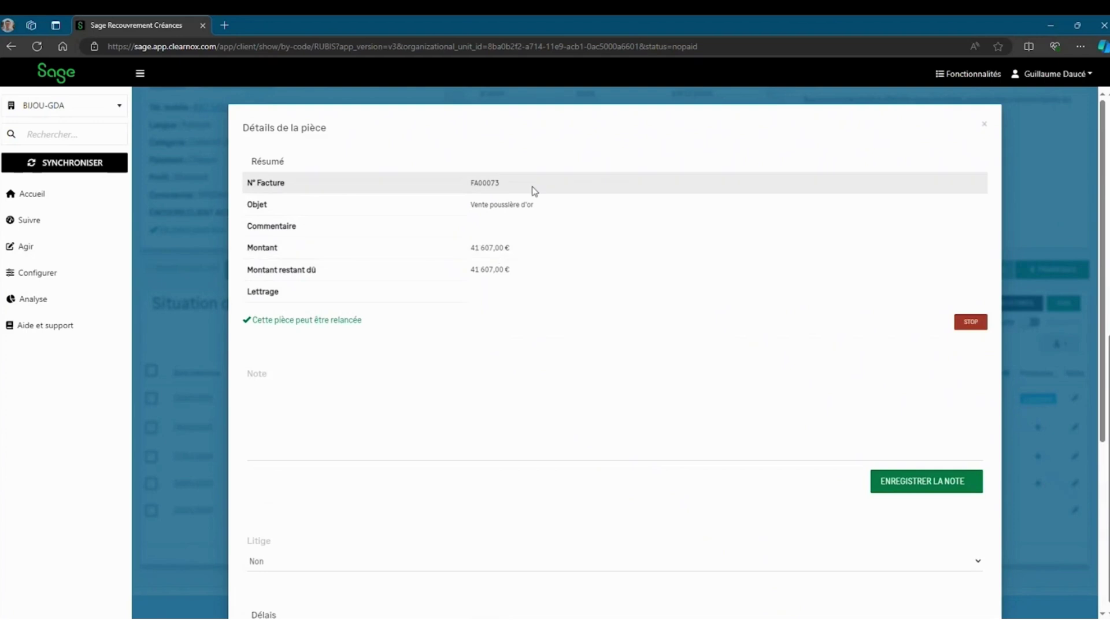
scroll(523, 244, down, 3)
click(478, 242)
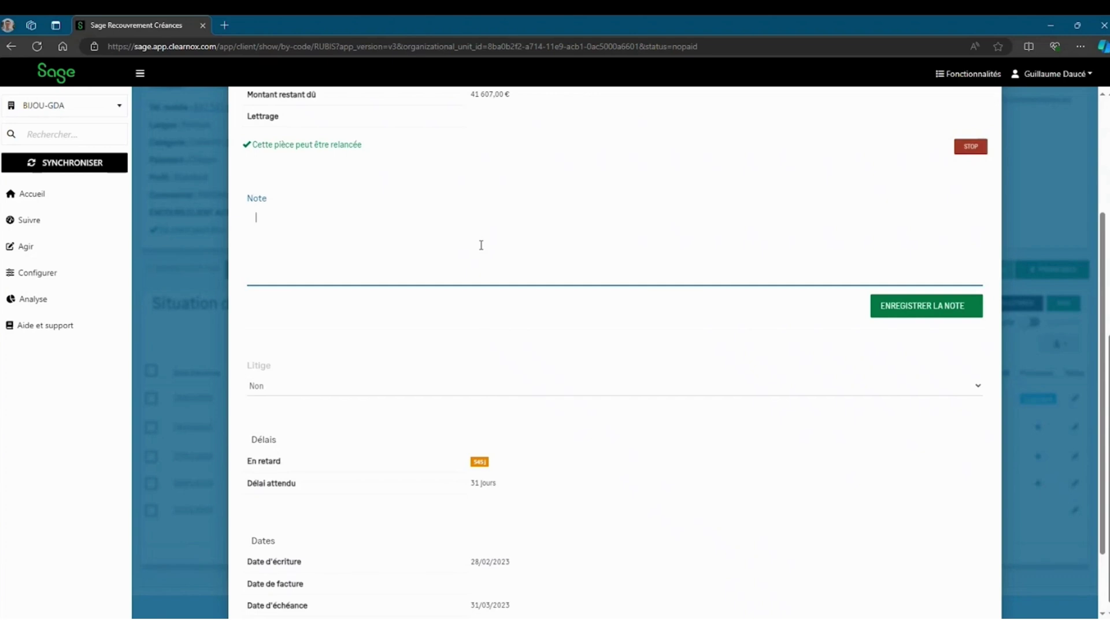
click(481, 245)
scroll(641, 248, up, 1)
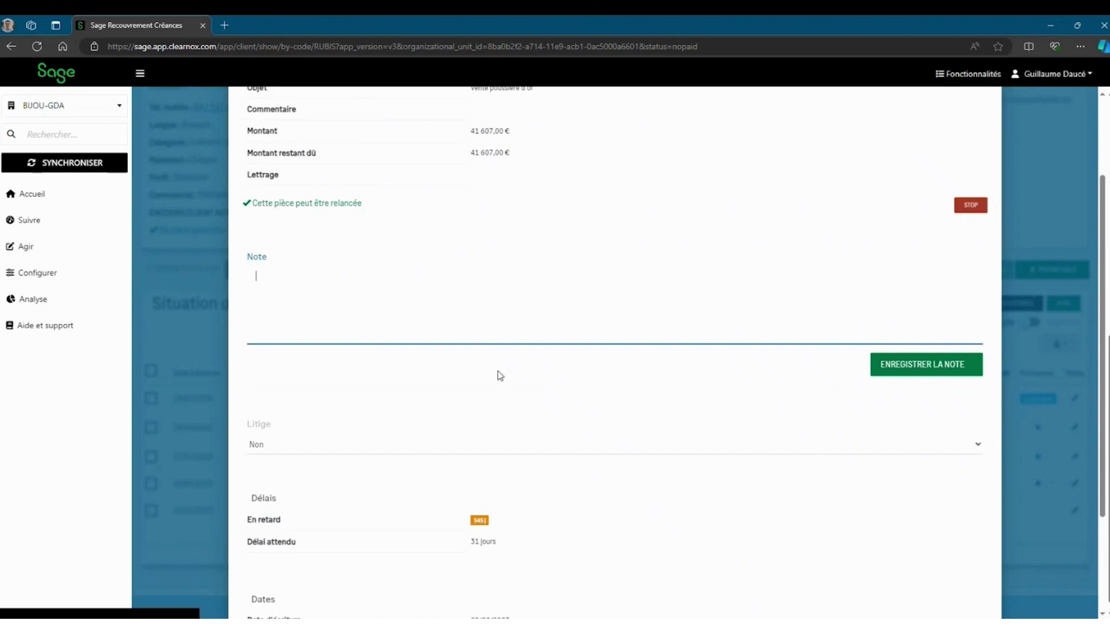
scroll(289, 425, down, 1)
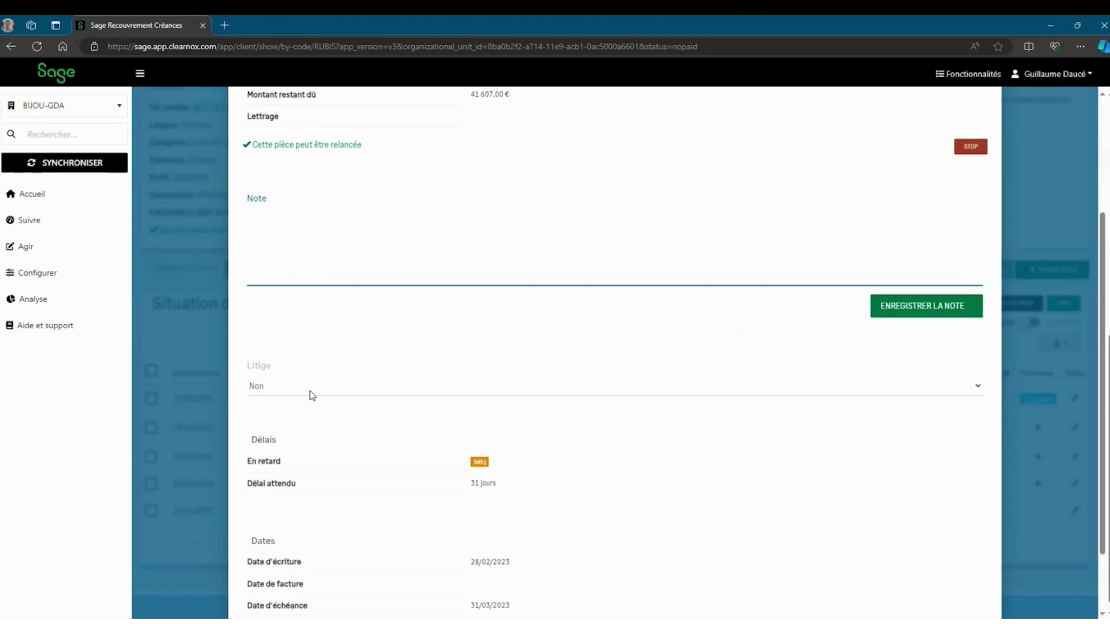
Set the dispute status (Litige) of invoice FA00073 to Non and close the invoice details.
click(313, 395)
click(305, 405)
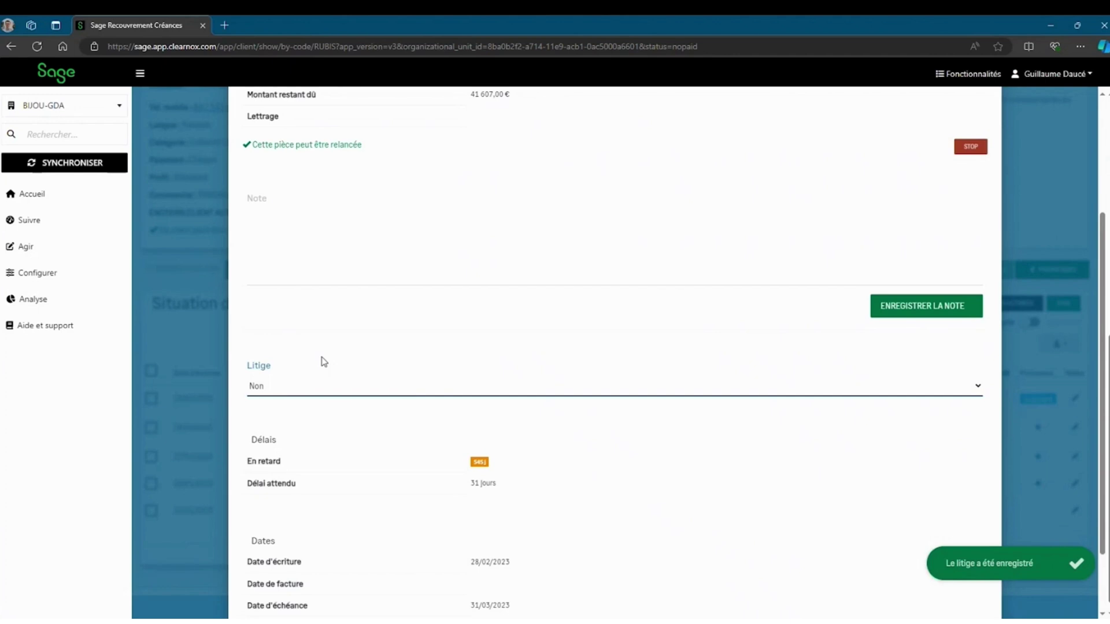
scroll(326, 362, down, 2)
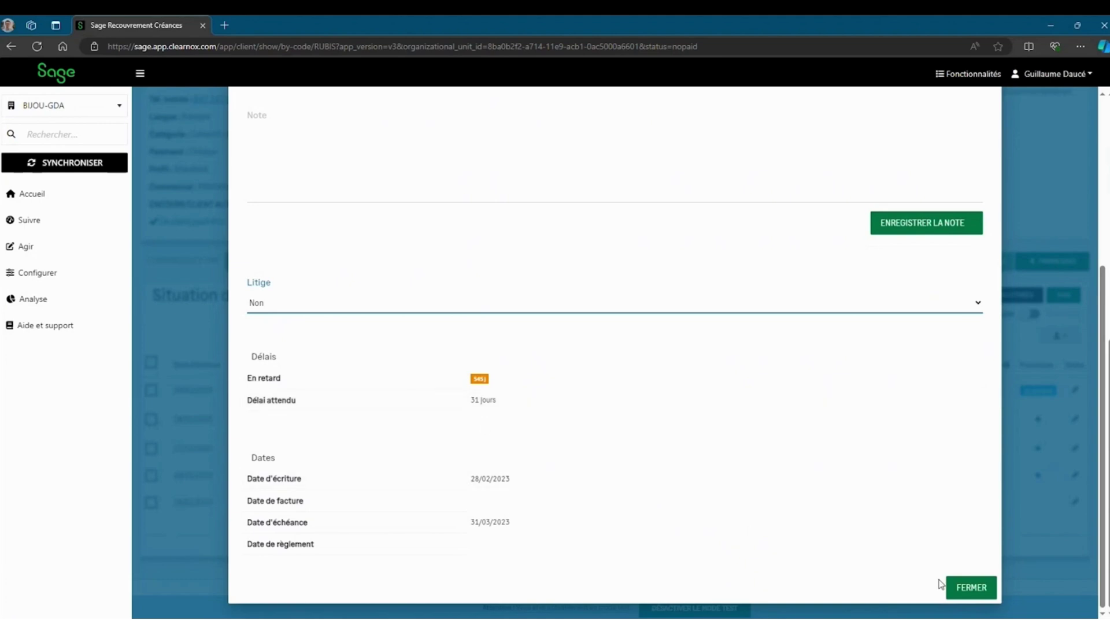
click(969, 593)
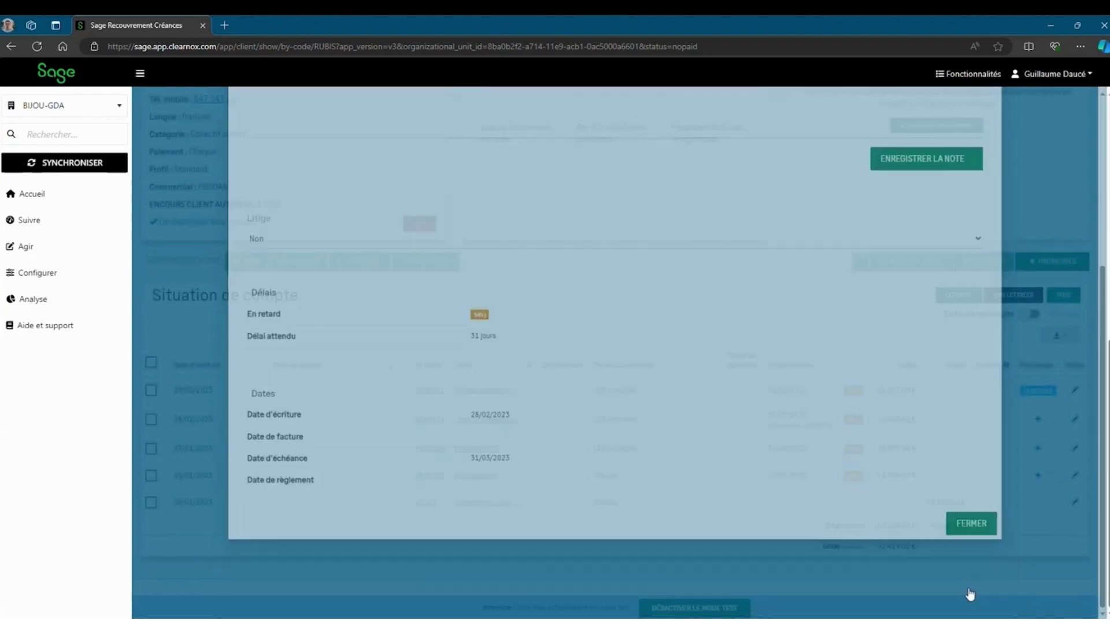
Open the Grenat pour toi client record from the home dashboard and consult its account statement and the flag on invoice FA00051.
scroll(669, 358, up, 10)
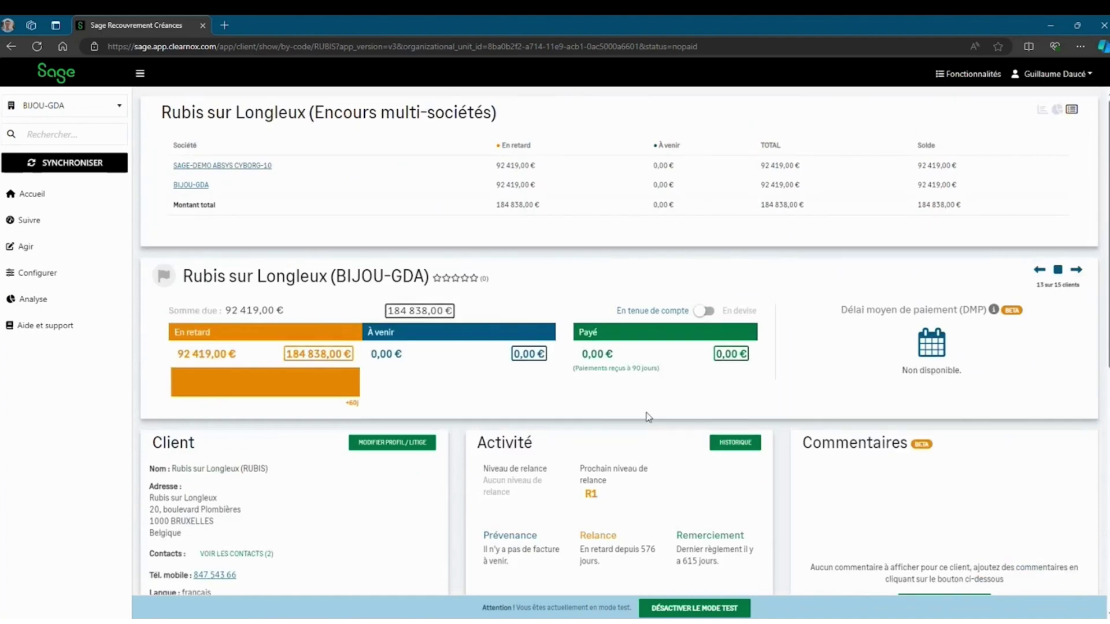
click(29, 195)
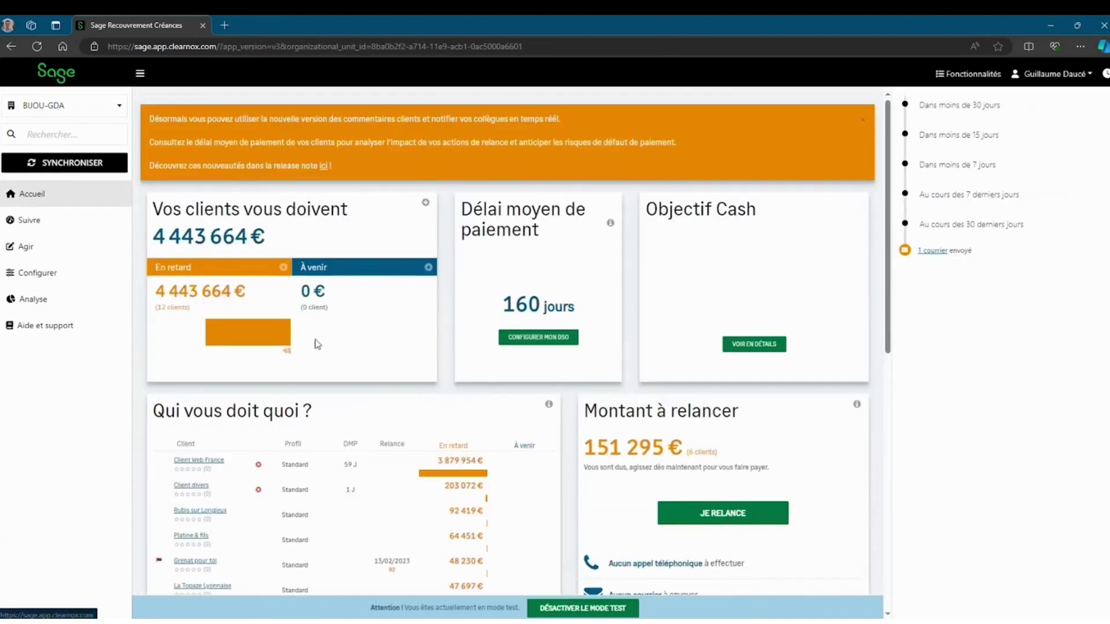
scroll(270, 436, down, 3)
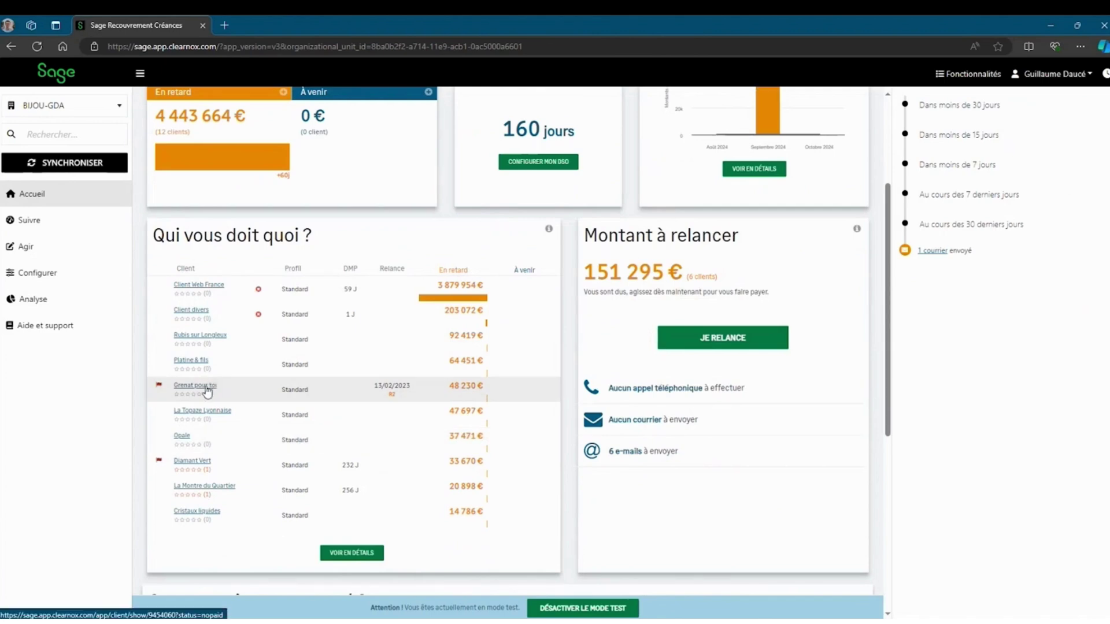
click(205, 387)
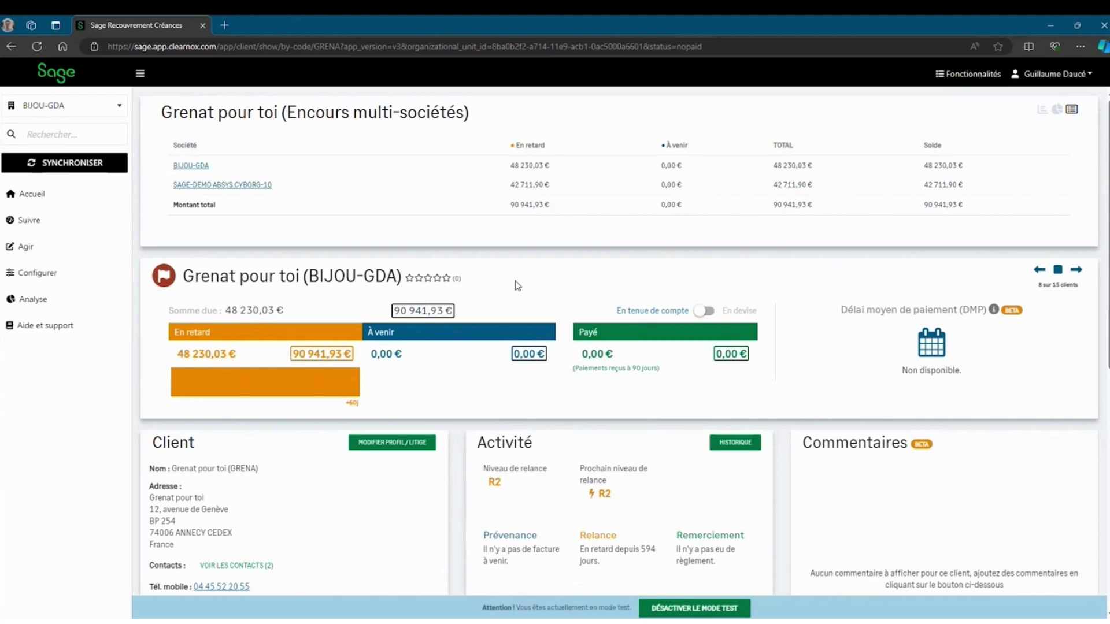
scroll(649, 301, down, 5)
scroll(648, 301, down, 3)
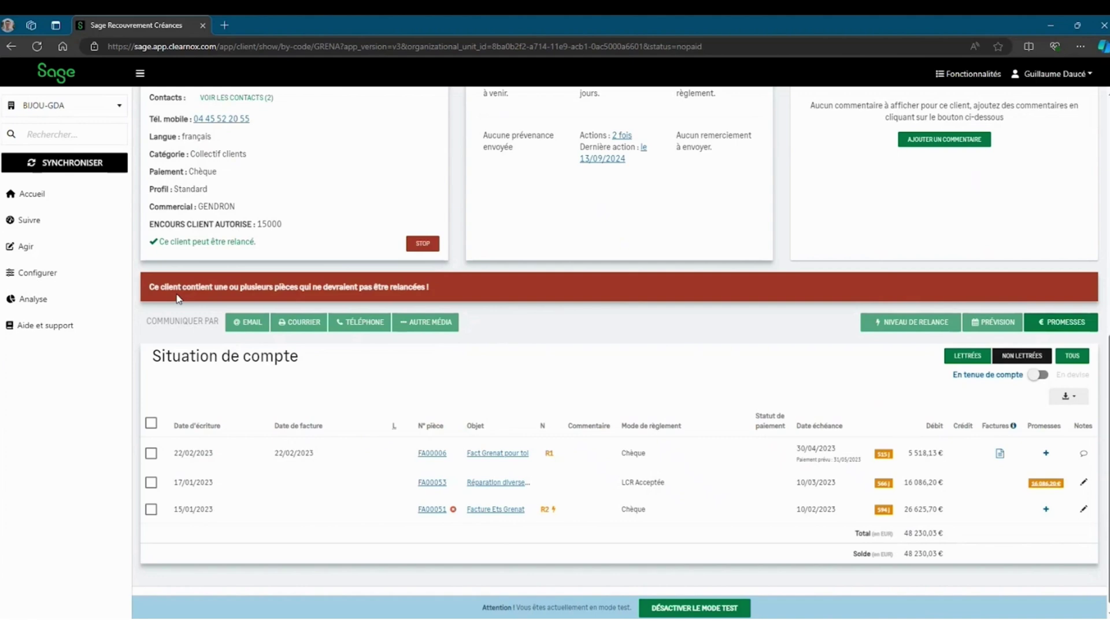
mouse_move(454, 511)
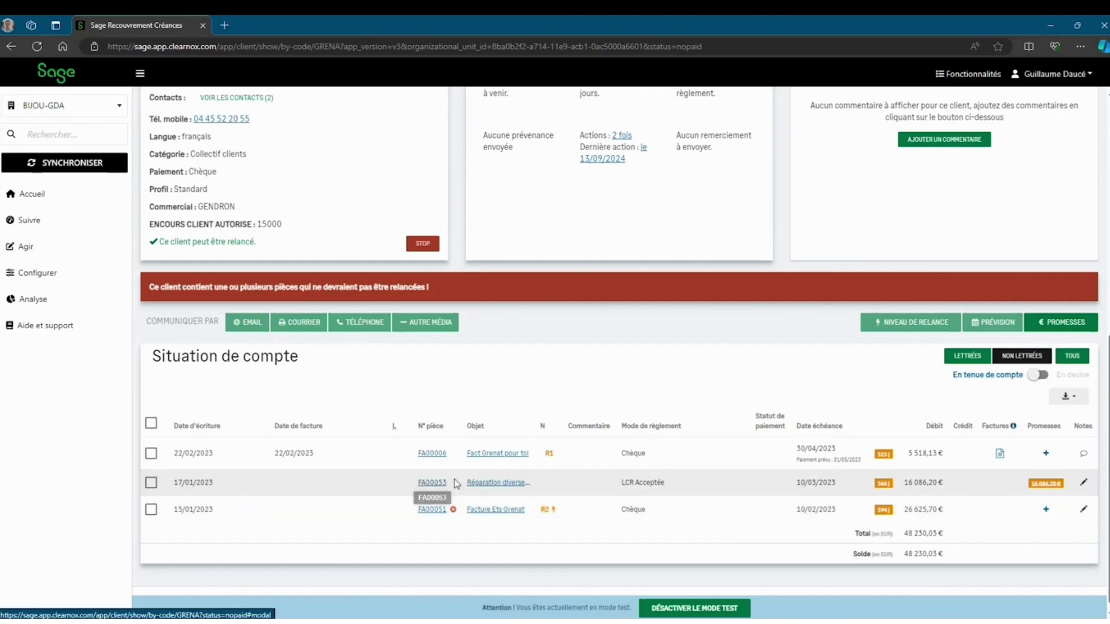
Select invoices FA00006 and FA00053 in the account statement and start an email reminder for them.
click(151, 454)
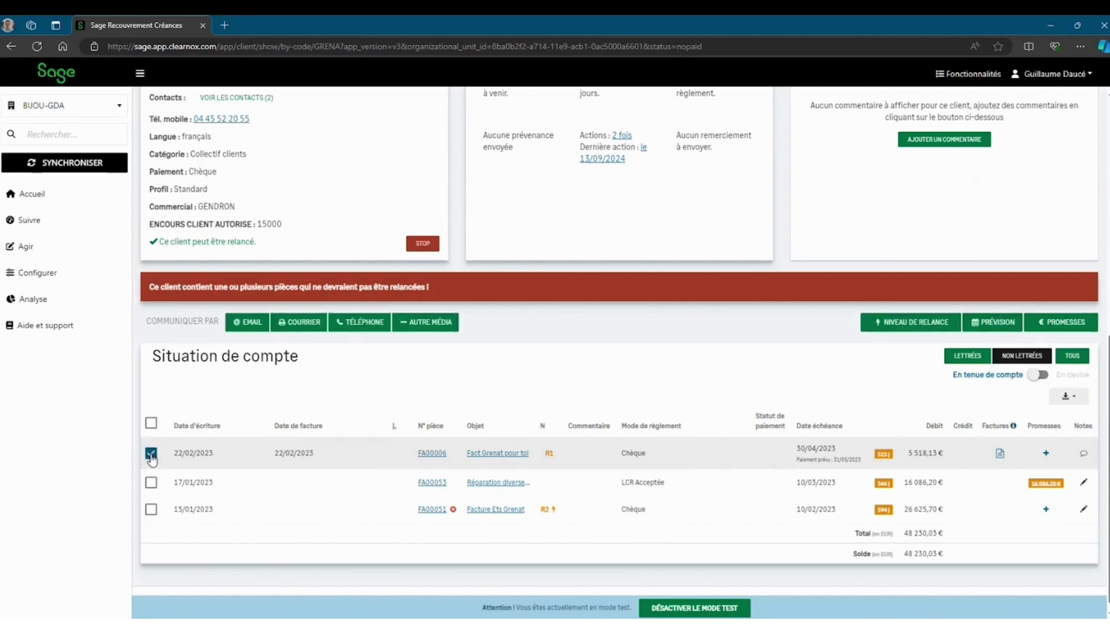
click(151, 483)
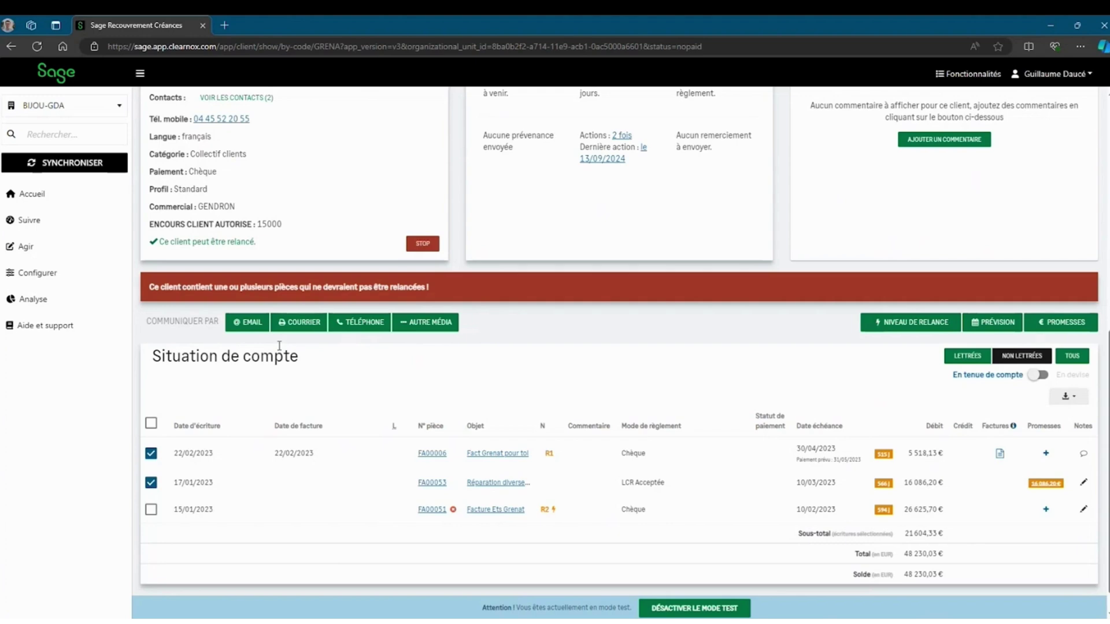
click(238, 324)
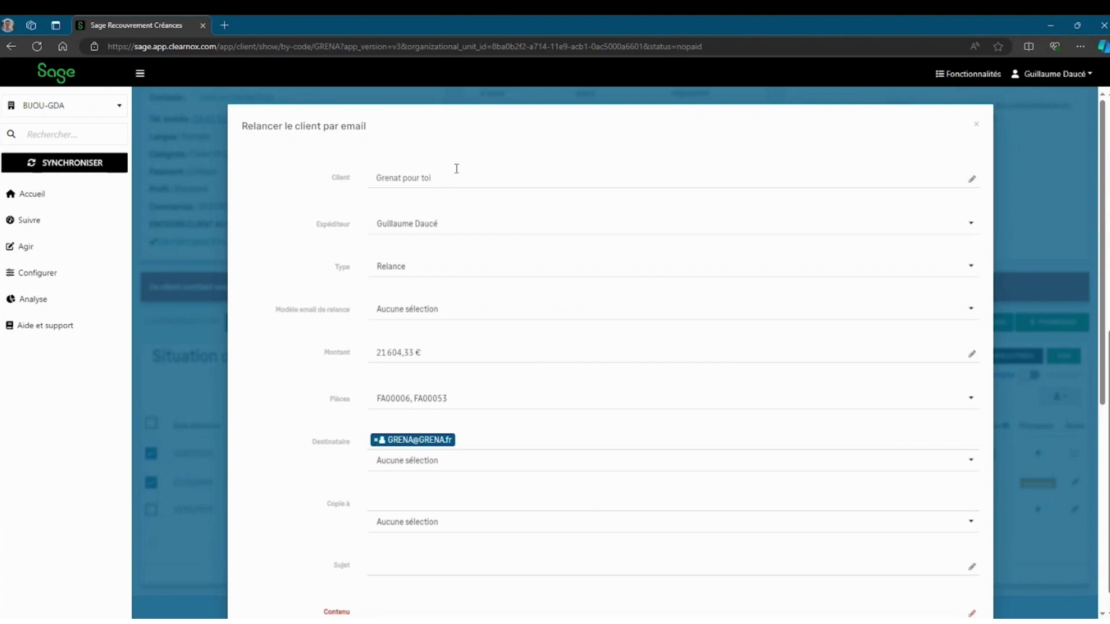
Choose the current user as the email's sender and keep its type as Relance.
click(448, 229)
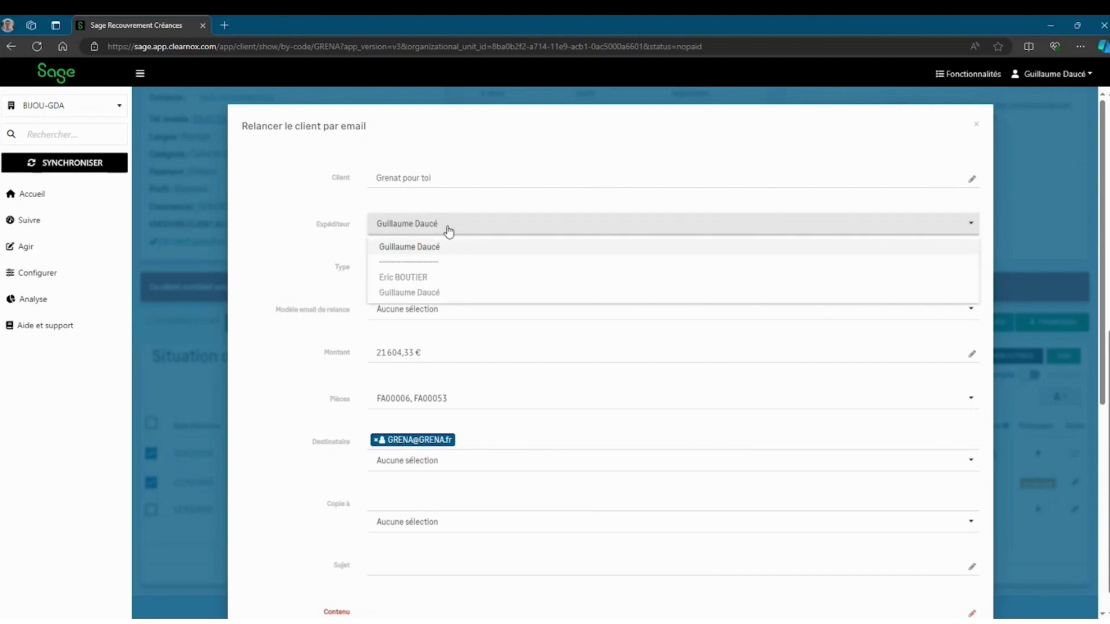
click(384, 247)
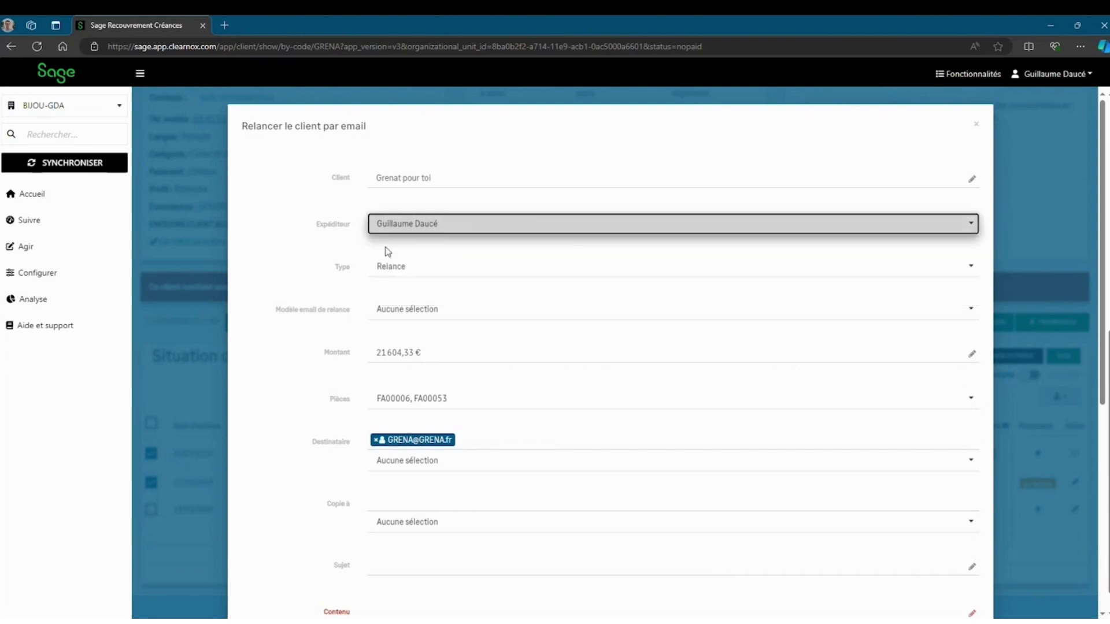
click(480, 271)
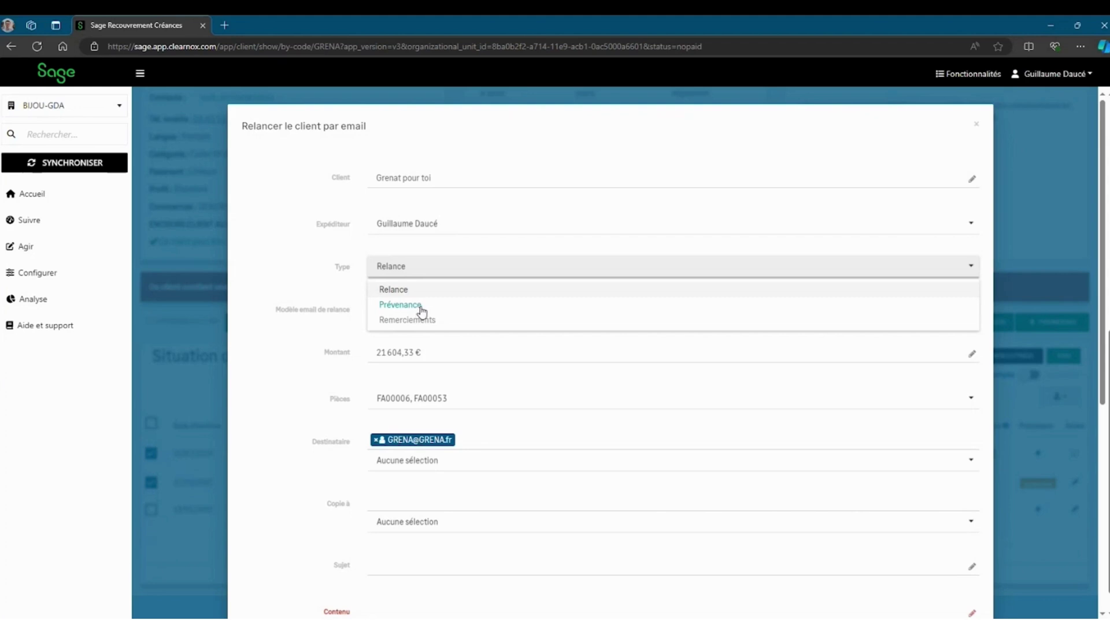
click(434, 279)
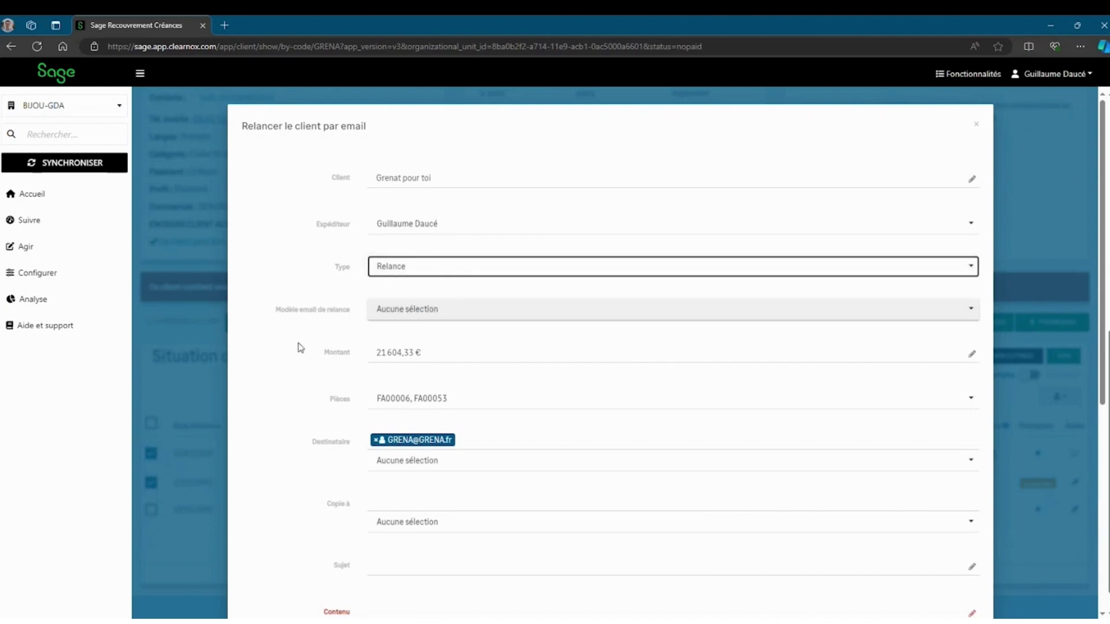
Apply the reminder email template Clients "Standard" avec emails - Relance 1.
scroll(313, 335, down, 2)
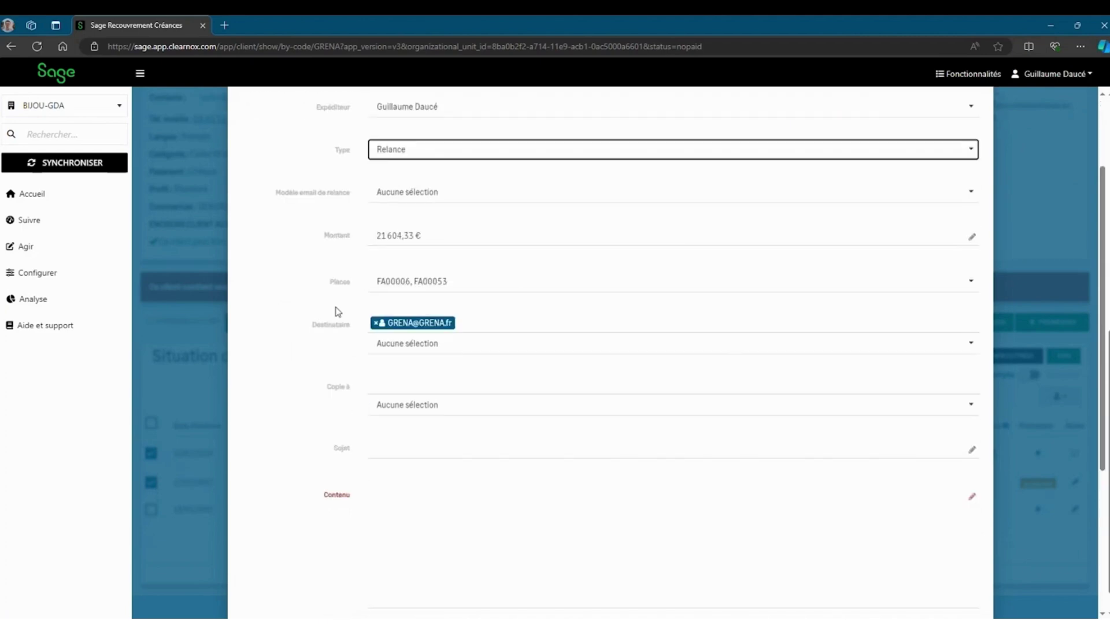
click(405, 198)
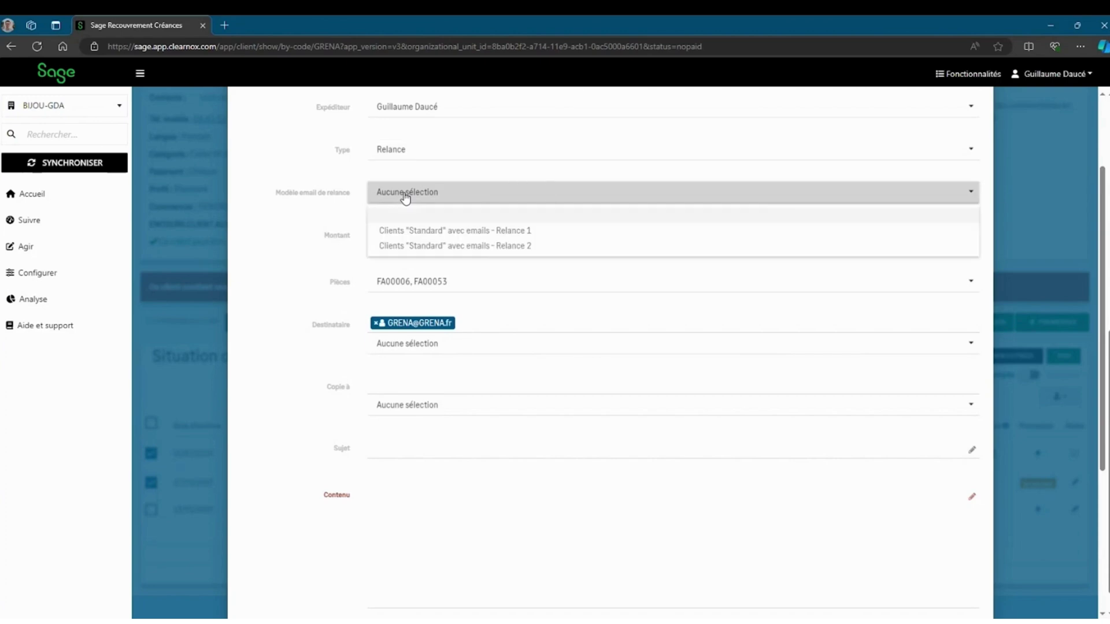
click(515, 237)
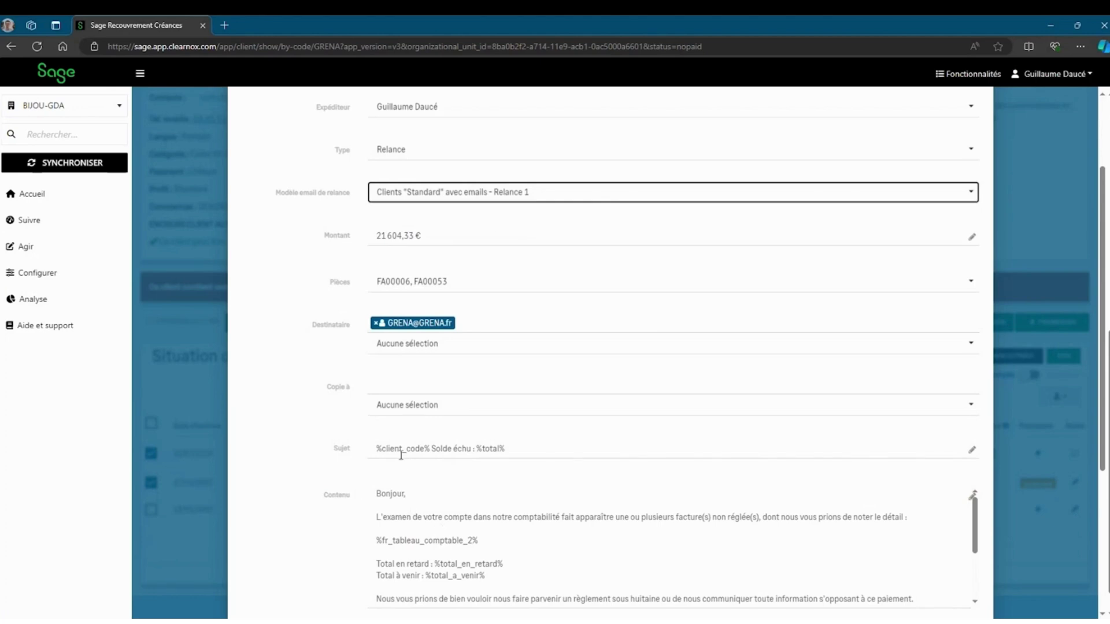
Review the reminder's subject and content from the template, and consult the available recipients without changing them.
click(524, 453)
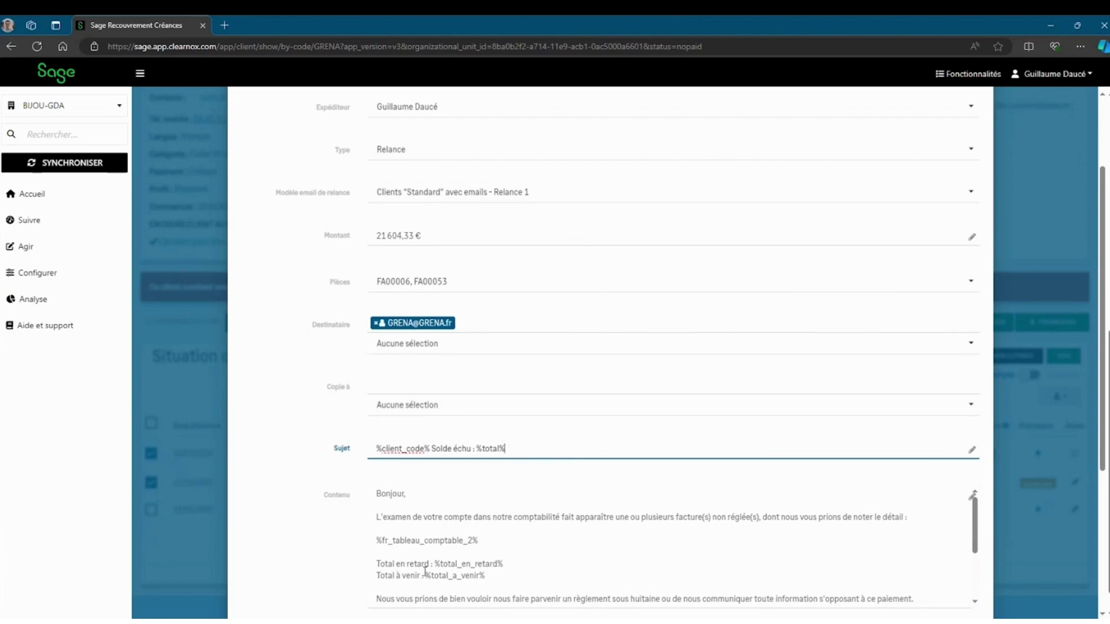
click(417, 529)
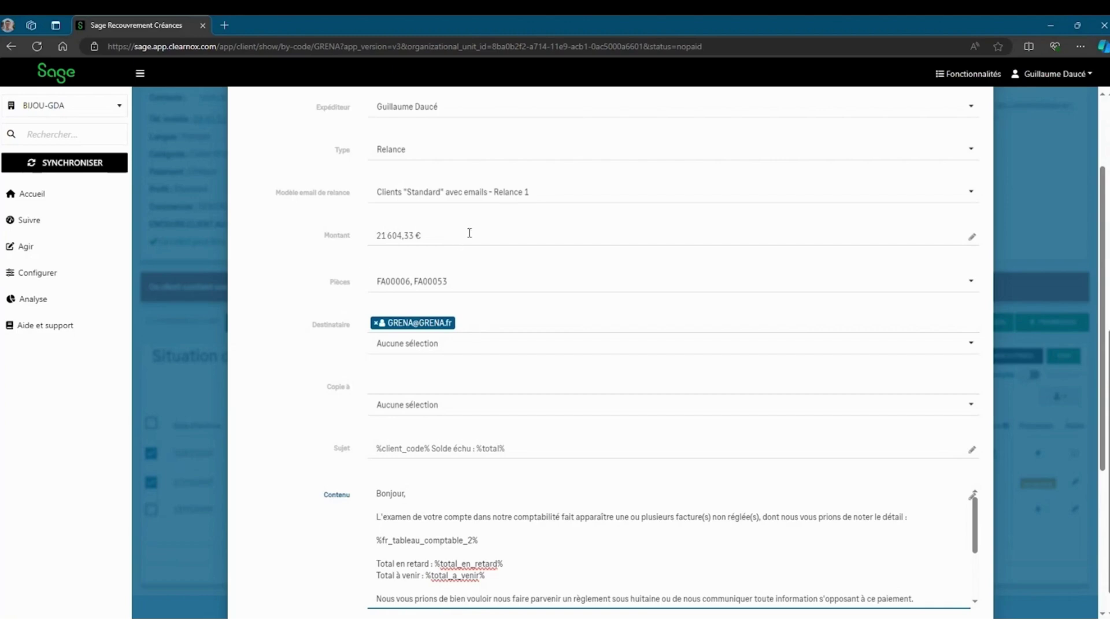
scroll(321, 345, down, 3)
scroll(312, 267, up, 1)
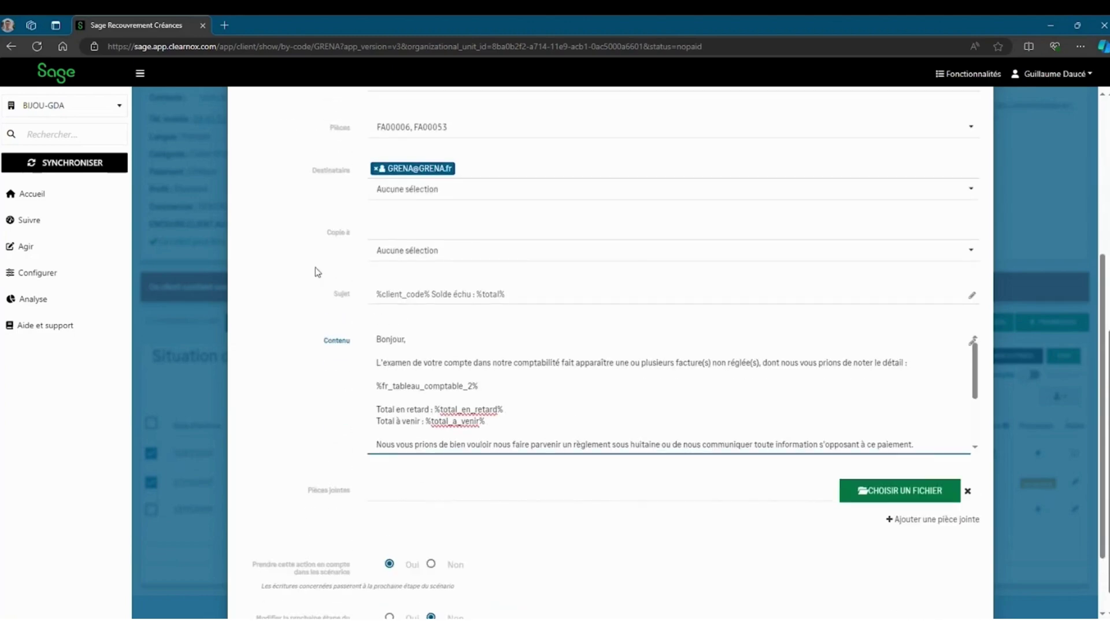
click(478, 209)
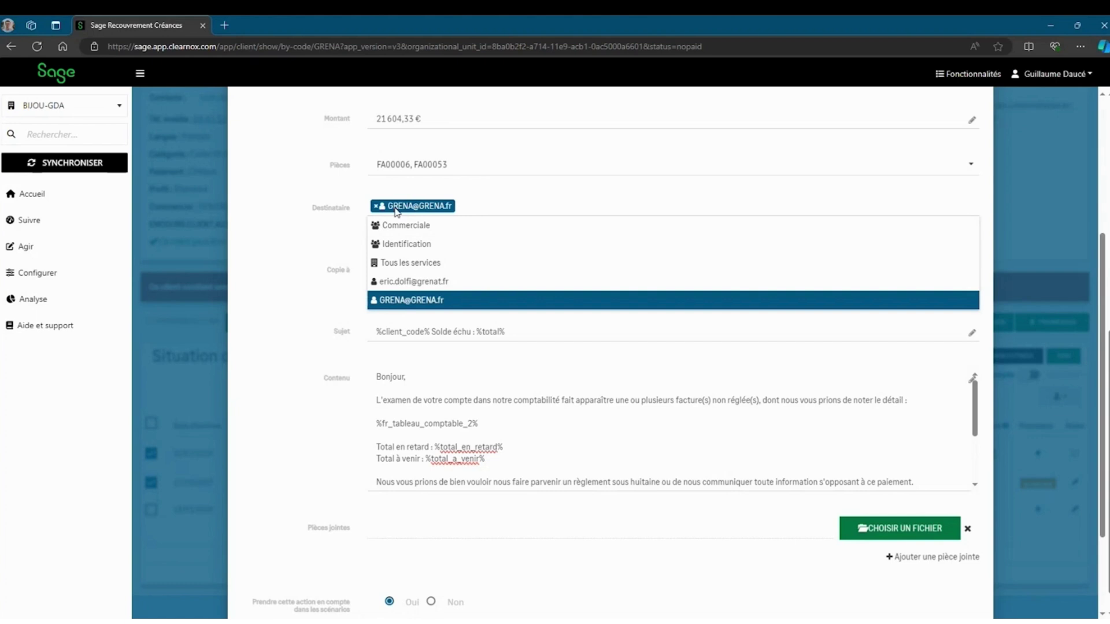
click(289, 211)
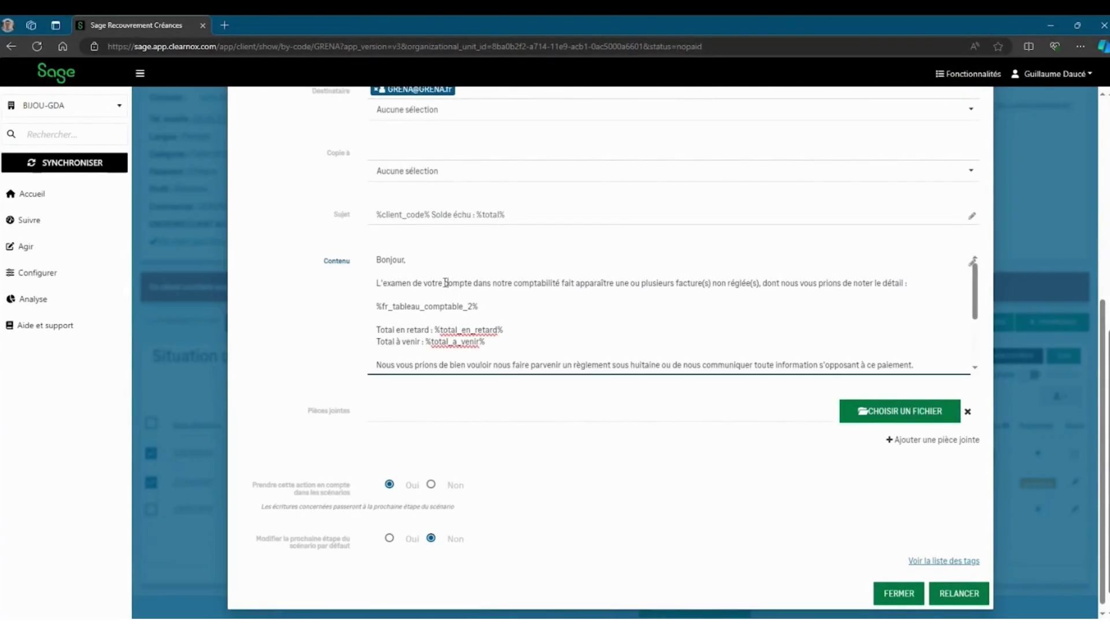
Read through the reminder's body text and its tags, including %fr_tableau_comptable_2% and %fr_lien_portail_factures%.
scroll(457, 271, down, 2)
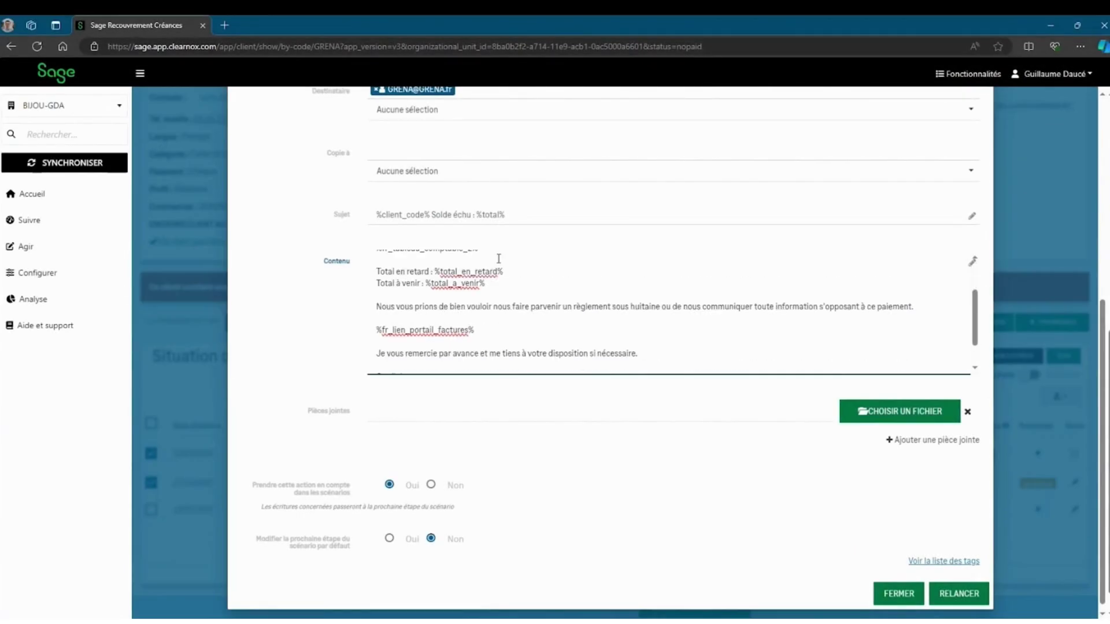
scroll(497, 289, up, 2)
drag(478, 307, 373, 307)
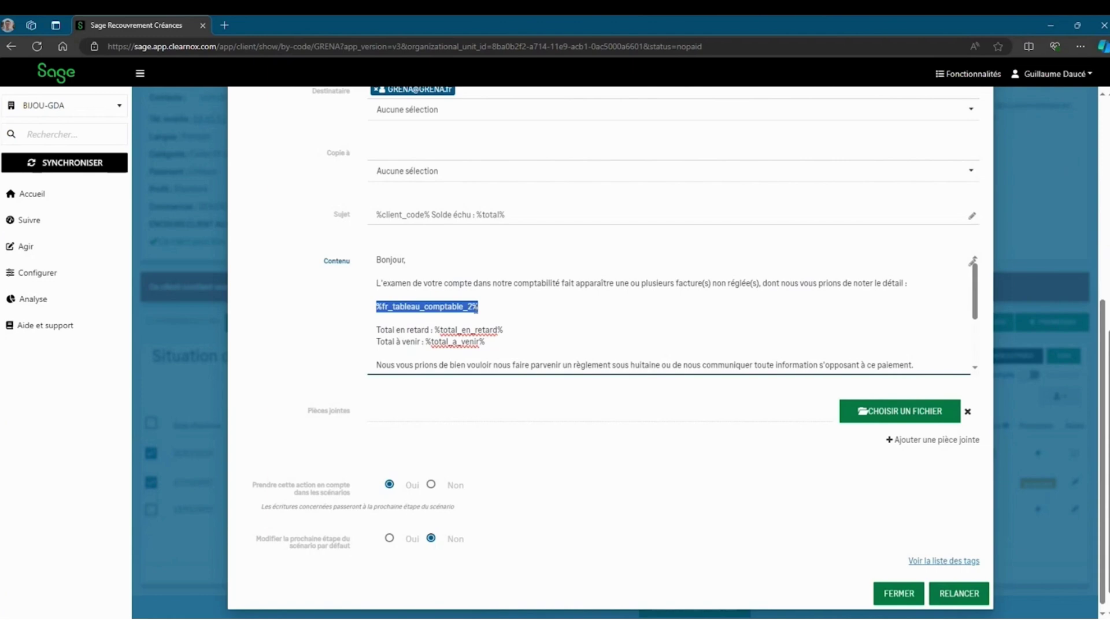
click(487, 307)
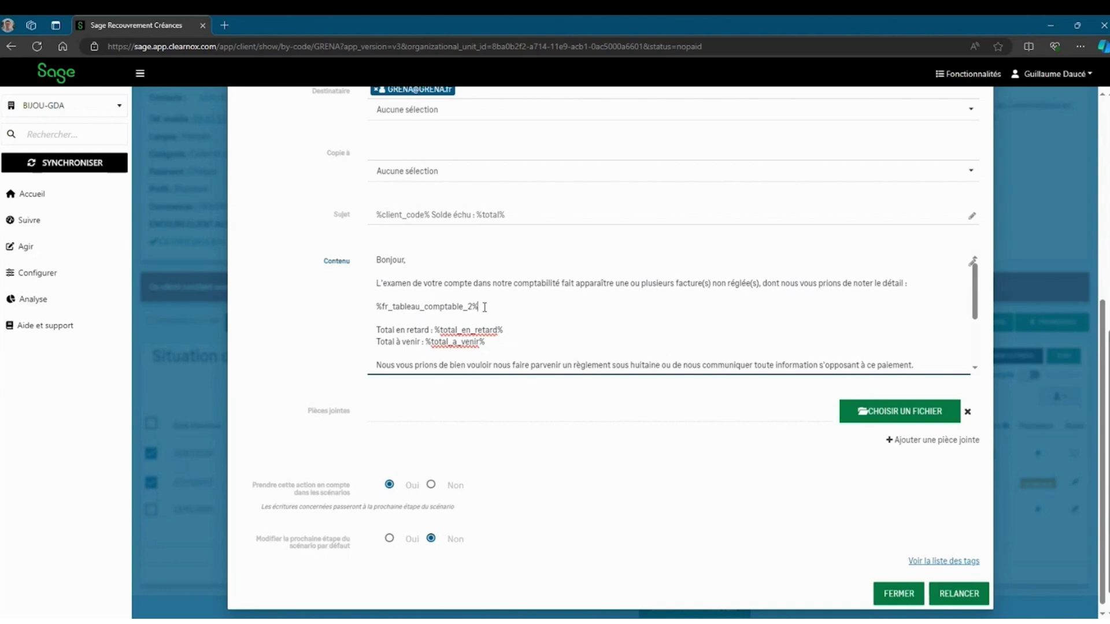
scroll(485, 307, down, 2)
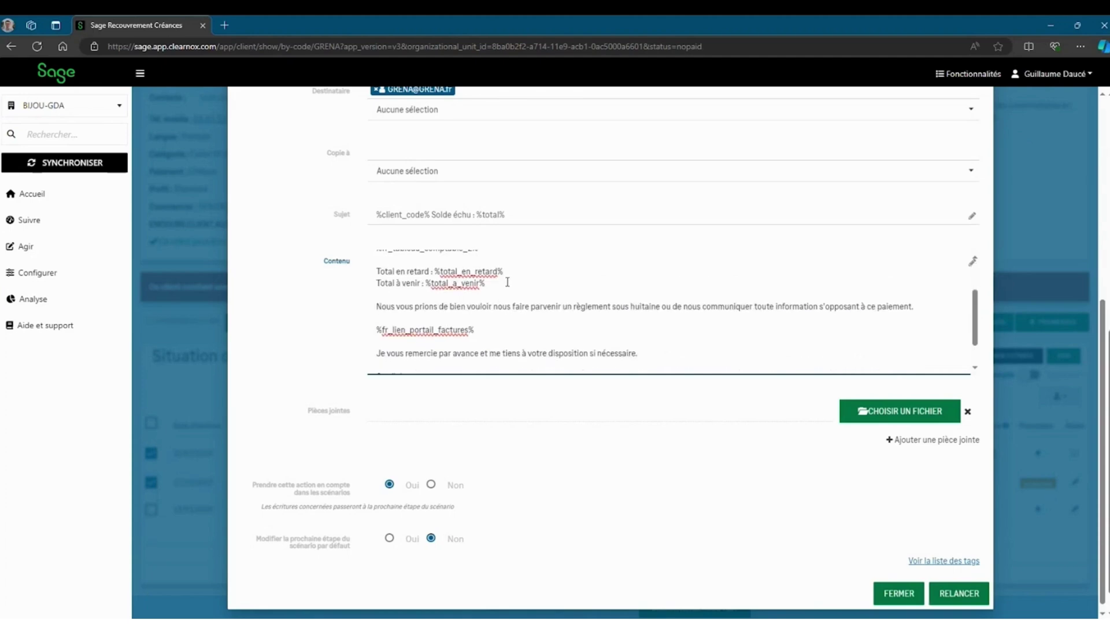
Send the email reminder for the selected invoices without attachments, keeping it counted in the scenarios and the default next step unmodified.
click(504, 330)
scroll(260, 408, down, 1)
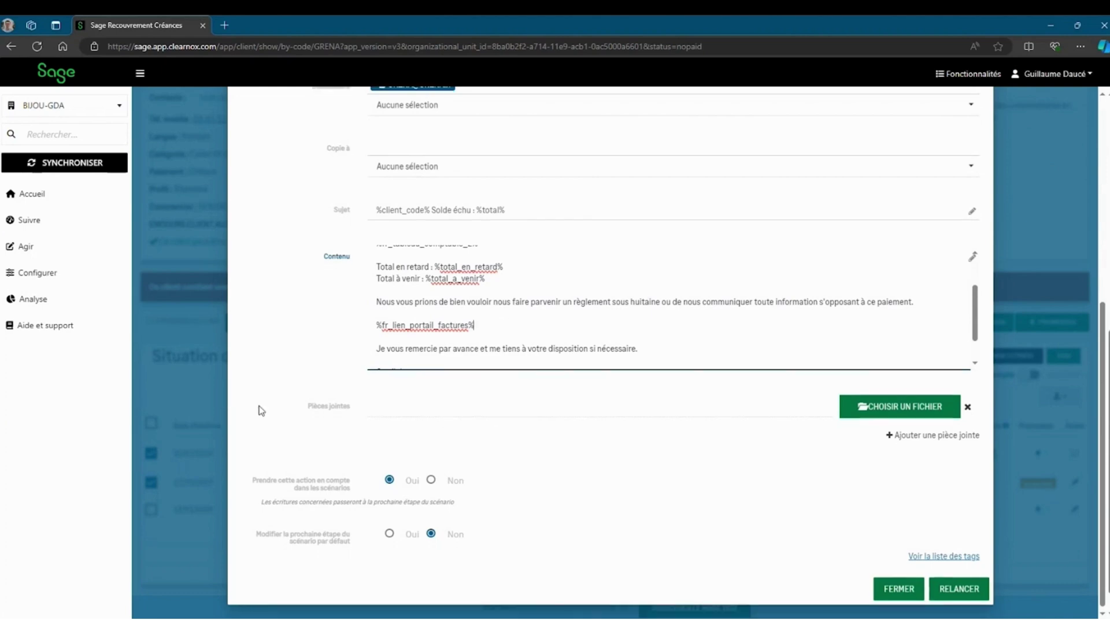
click(522, 410)
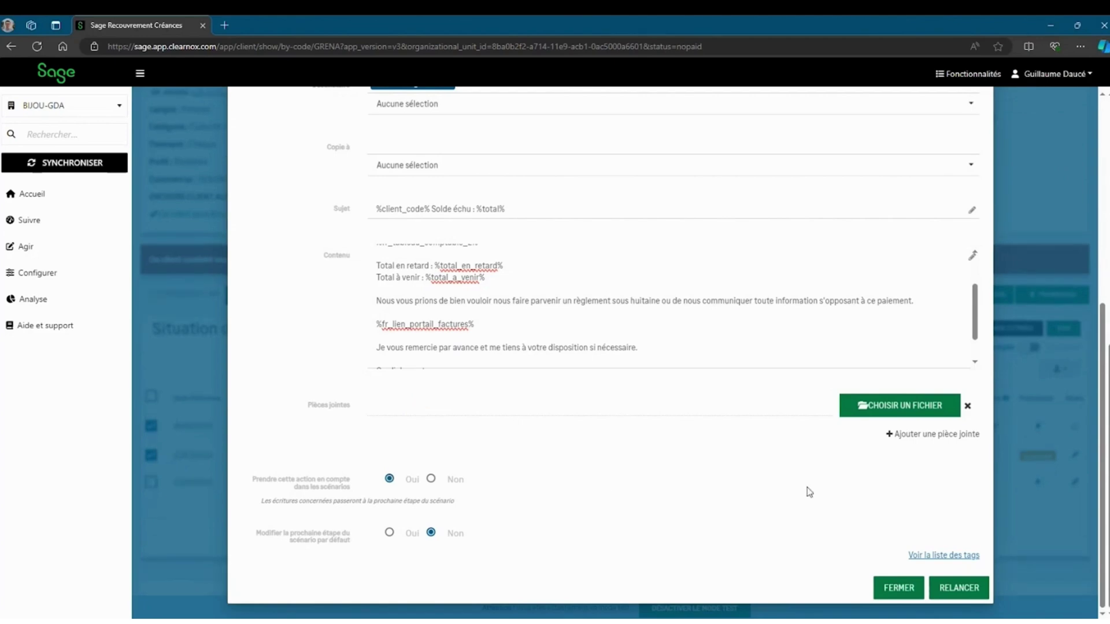
click(957, 594)
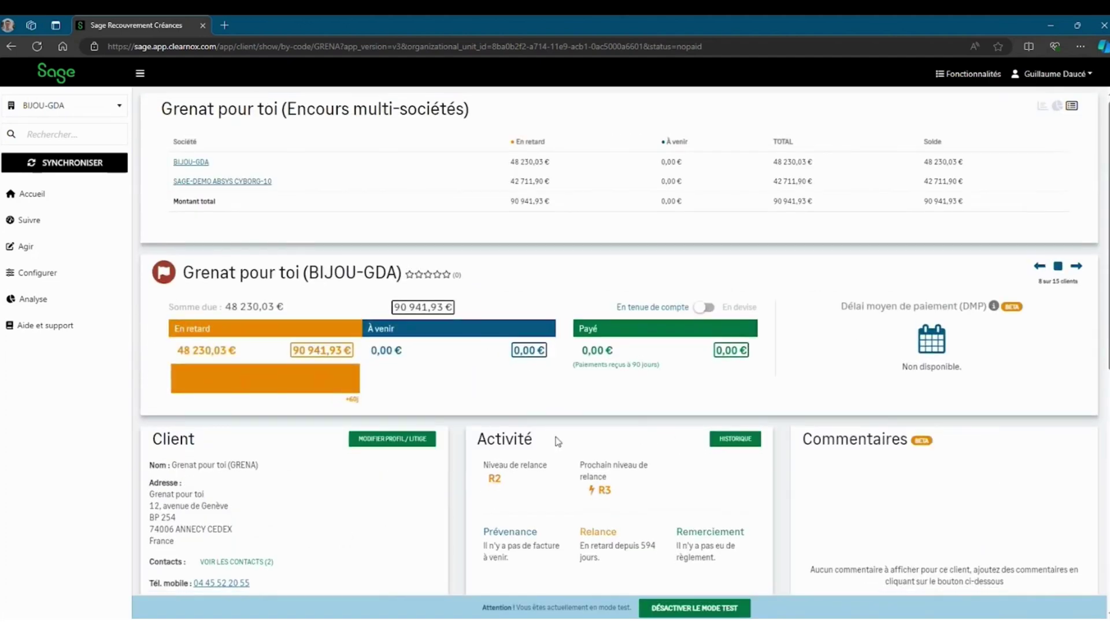
Review the account entries of Grenat pour toi, selecting and deselecting the entry FA00053.
scroll(518, 410, down, 2)
scroll(604, 432, down, 2)
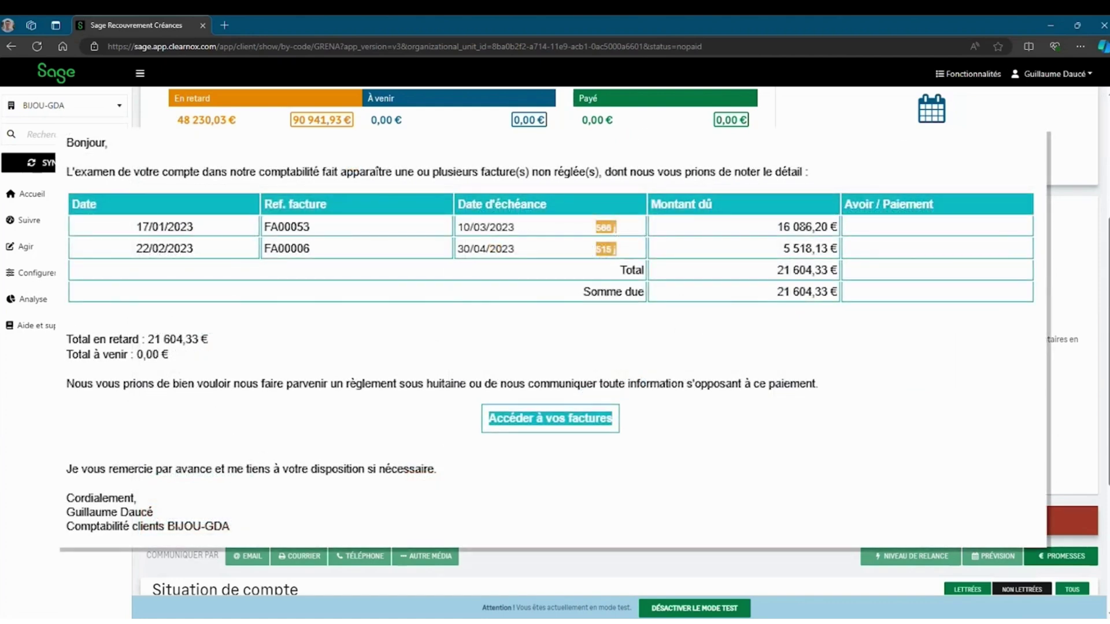
scroll(619, 347, down, 4)
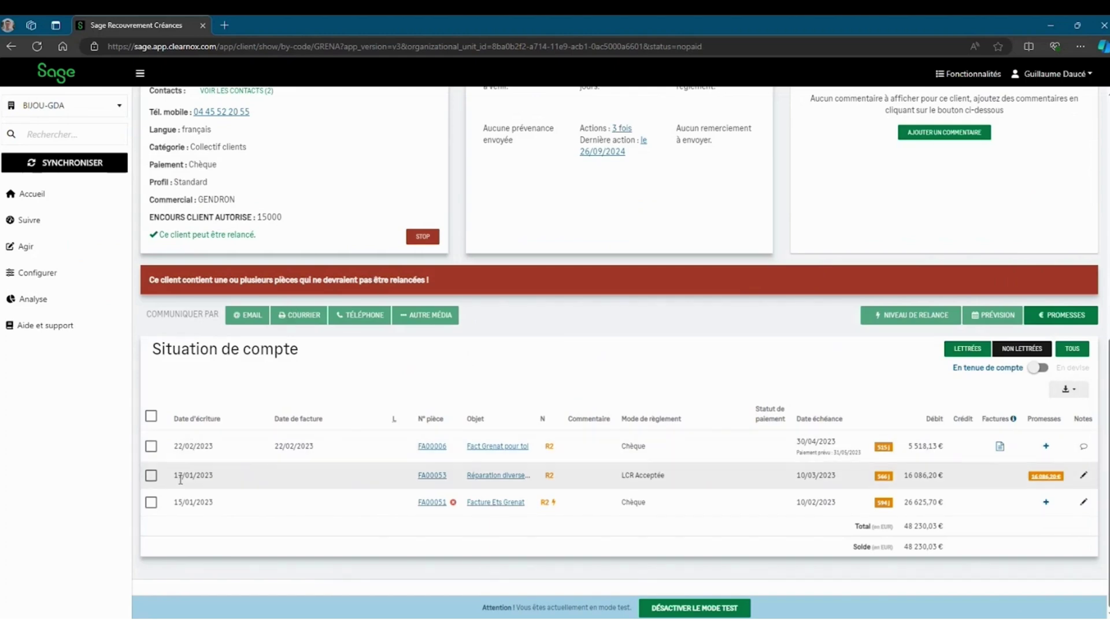
click(151, 476)
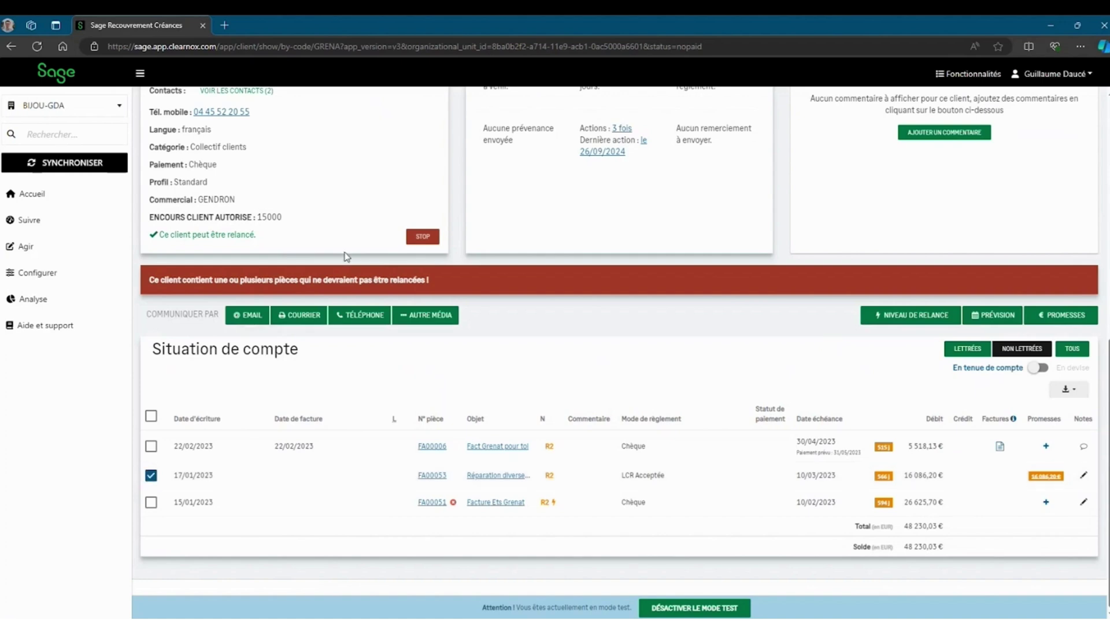
click(151, 475)
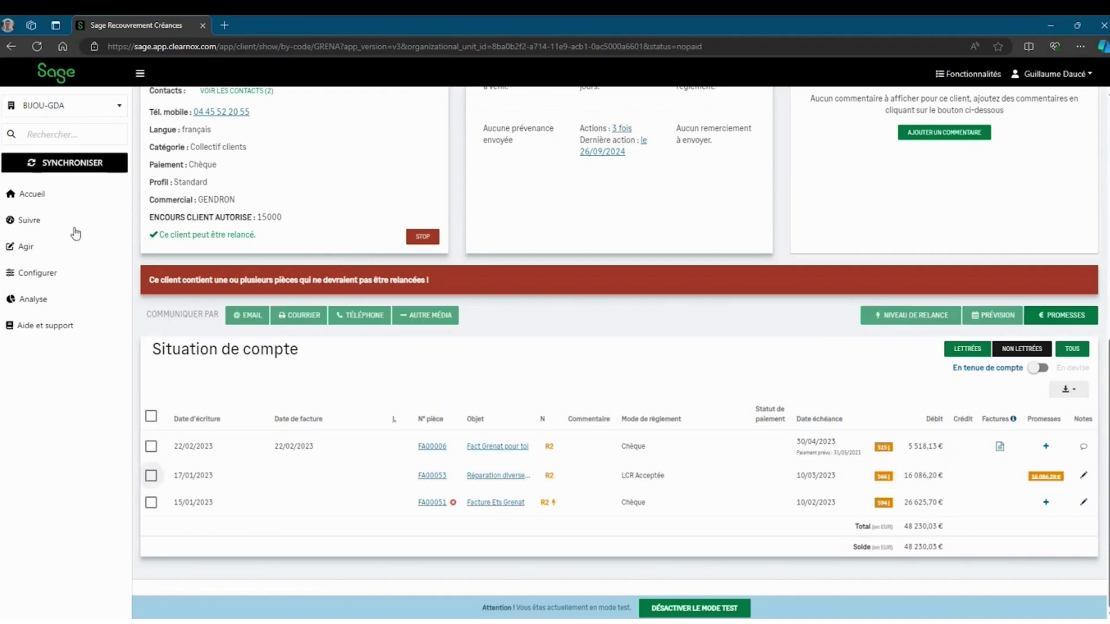
Start a postal reminder covering all account entries of the client Rubis sur Longleux.
click(35, 194)
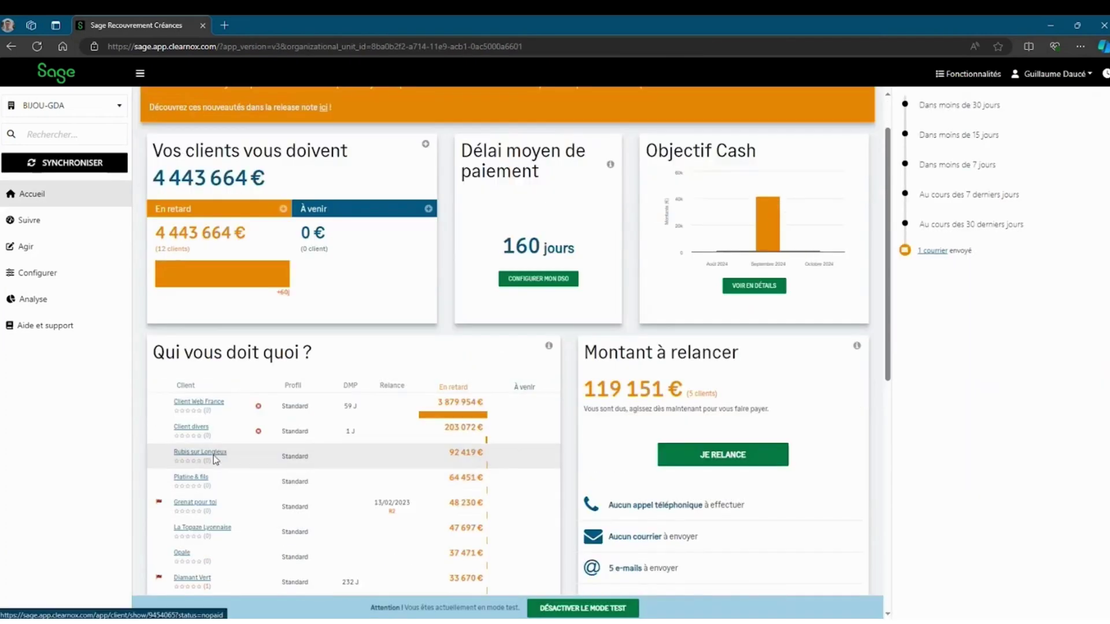
click(202, 453)
scroll(296, 401, down, 6)
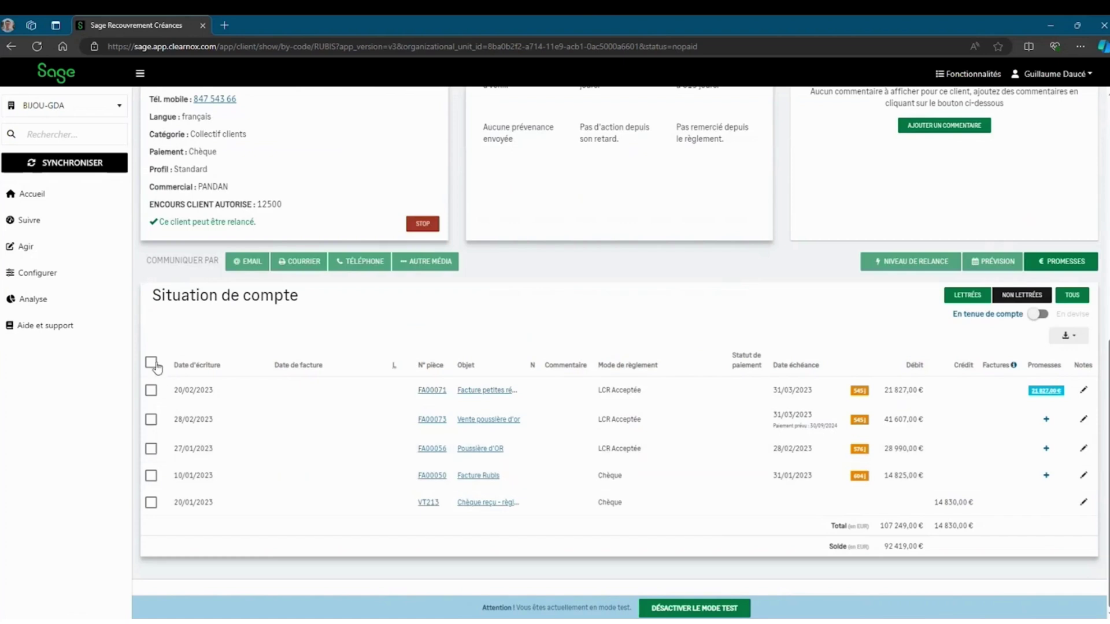
click(154, 366)
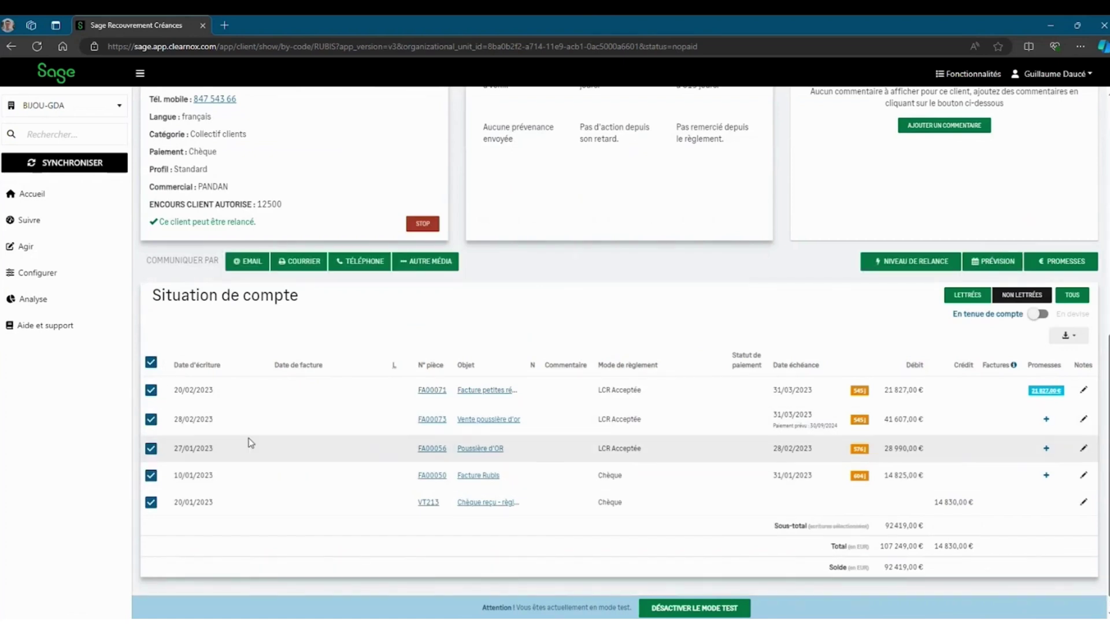
click(313, 269)
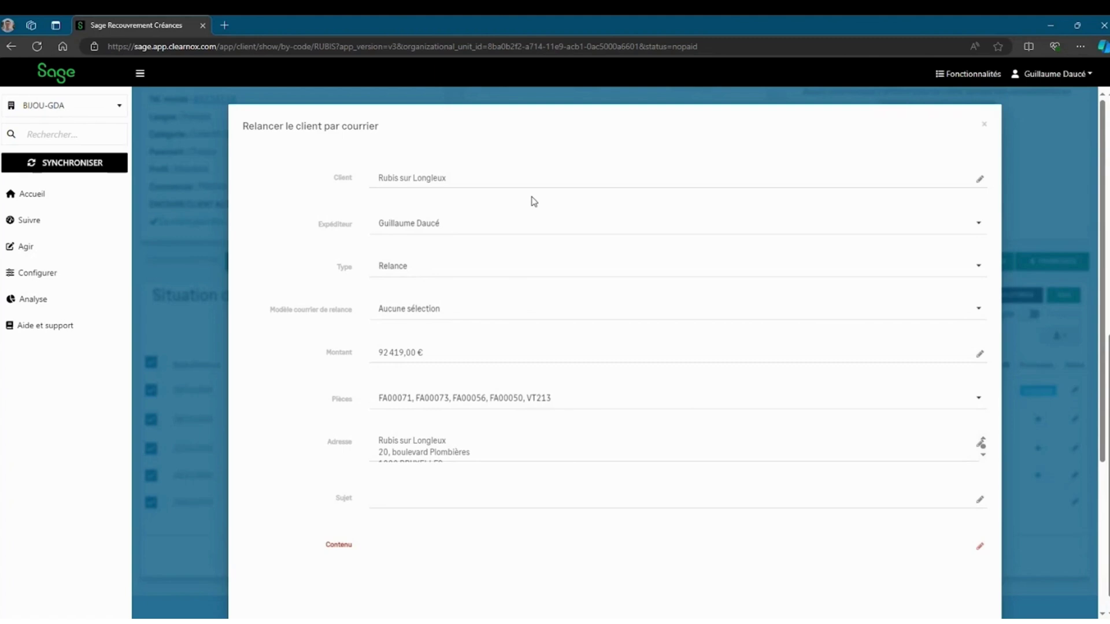
Issue the letter with the template Clients "Standard" avec emails - Relance 5, without taking the action into account in the scenarios.
click(427, 310)
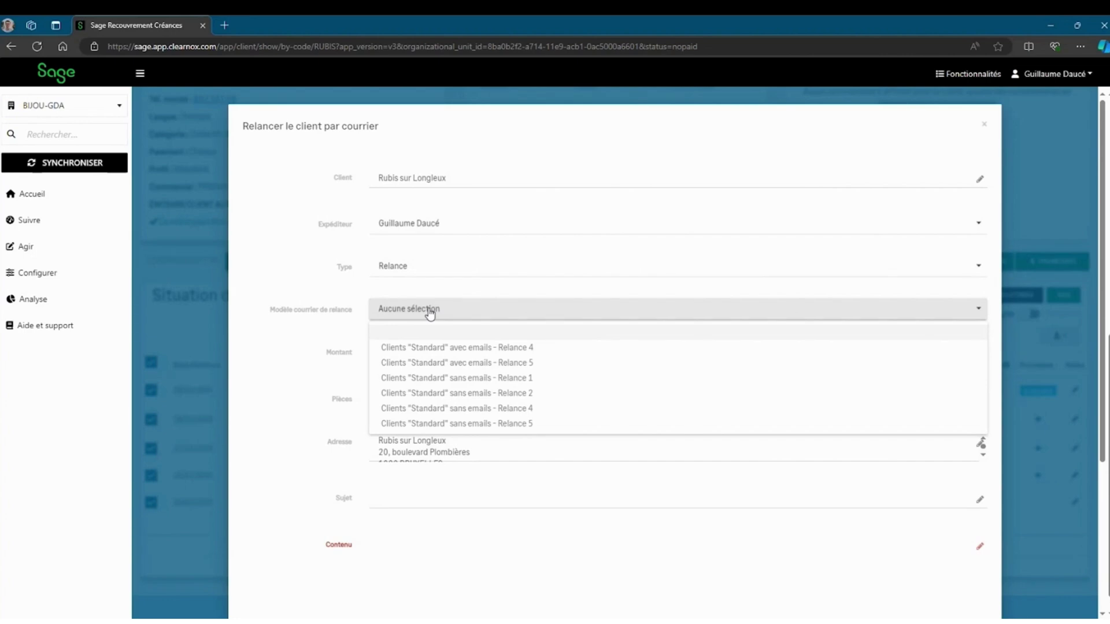
click(450, 363)
scroll(299, 346, down, 4)
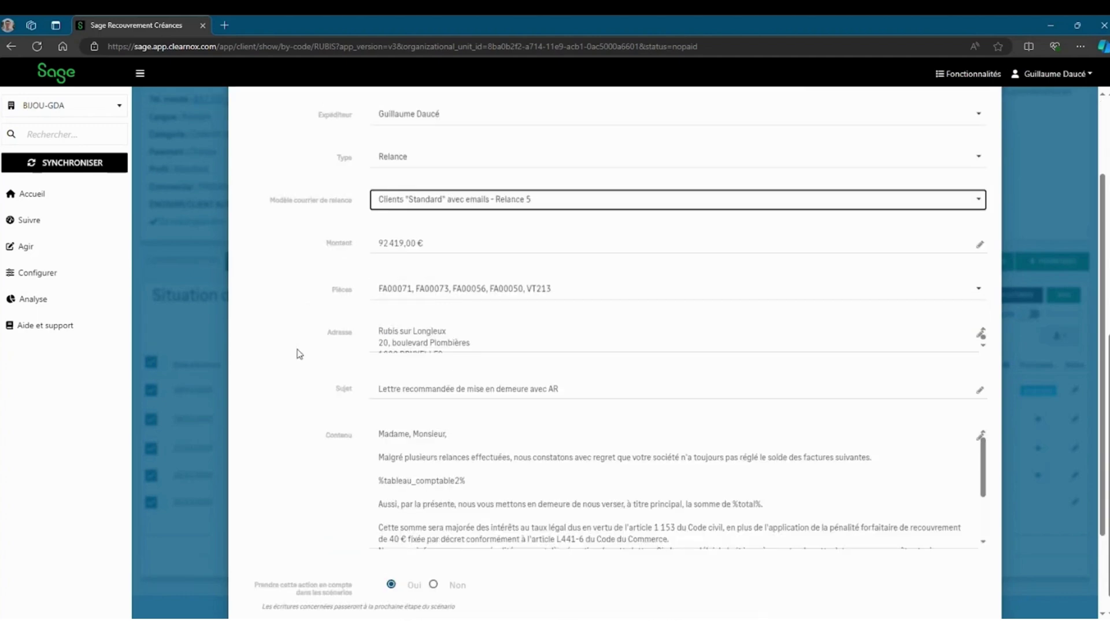
click(432, 479)
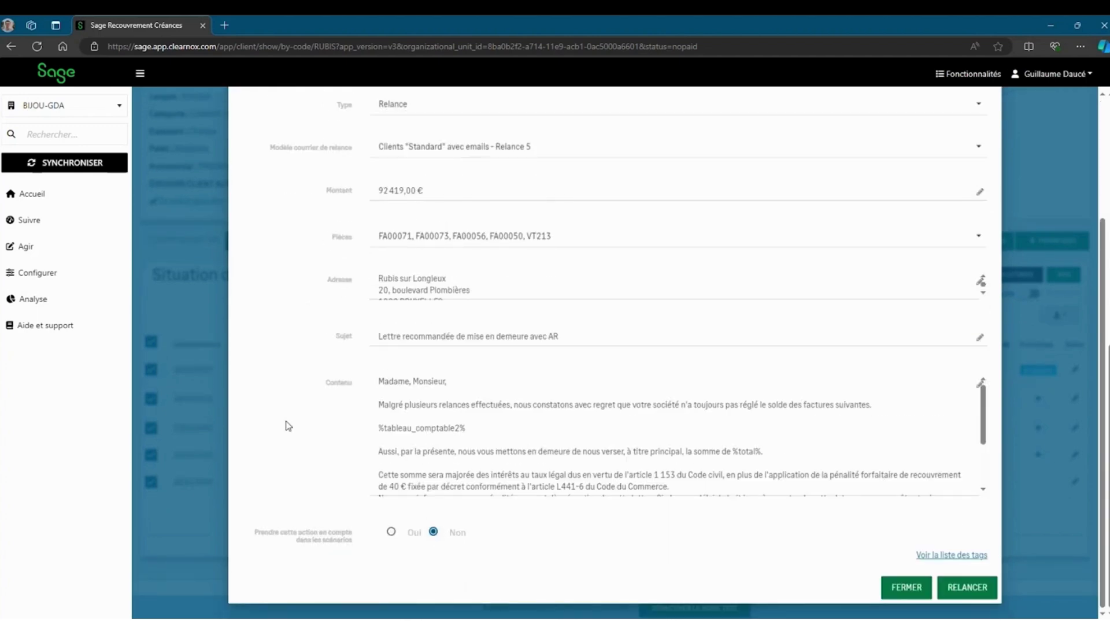
click(966, 591)
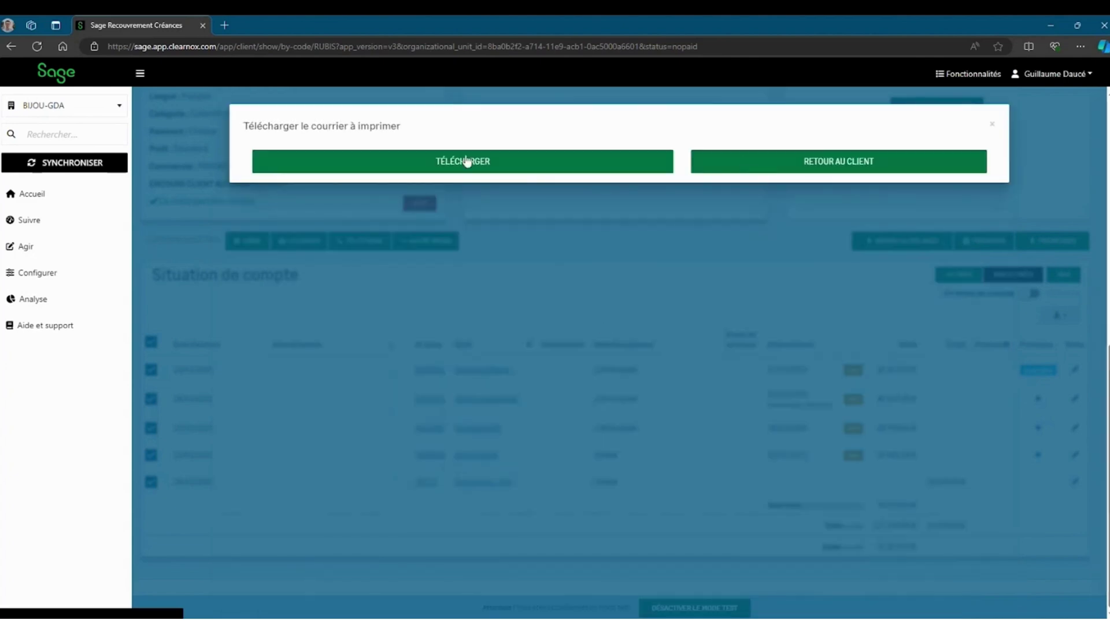
Download the reminder letter as a PDF, read it through and close the document.
click(463, 164)
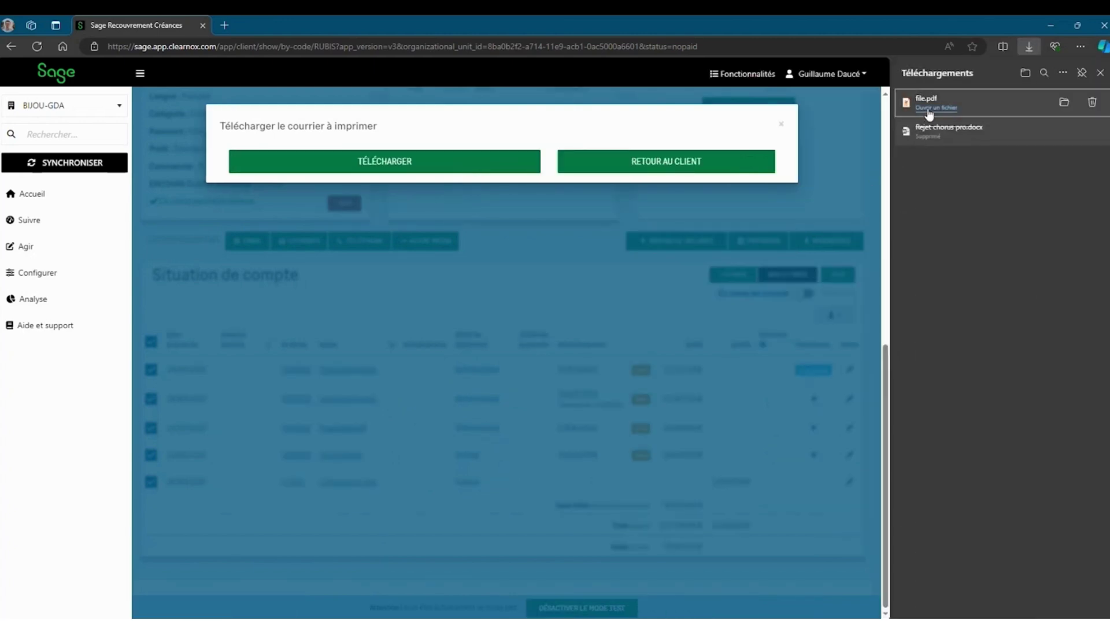
click(928, 109)
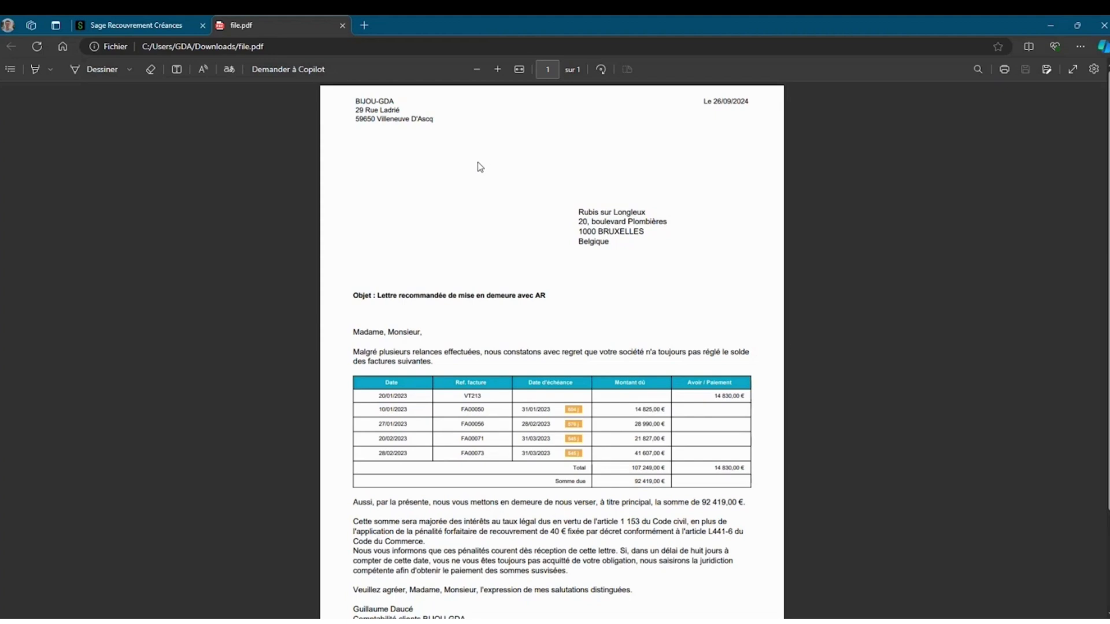
scroll(479, 167, down, 2)
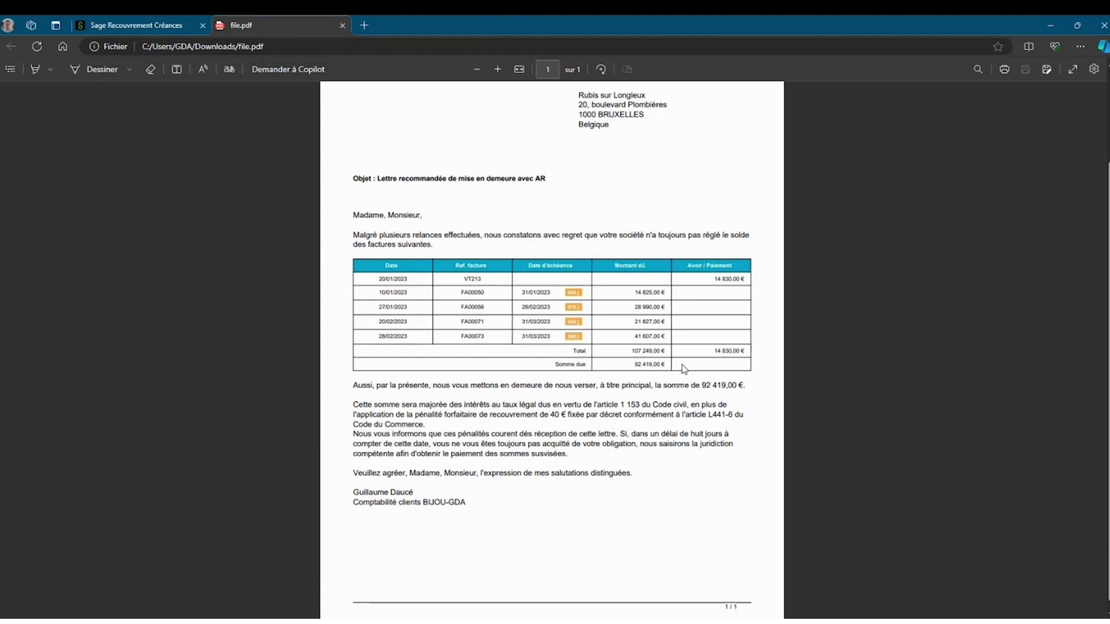
scroll(518, 341, up, 2)
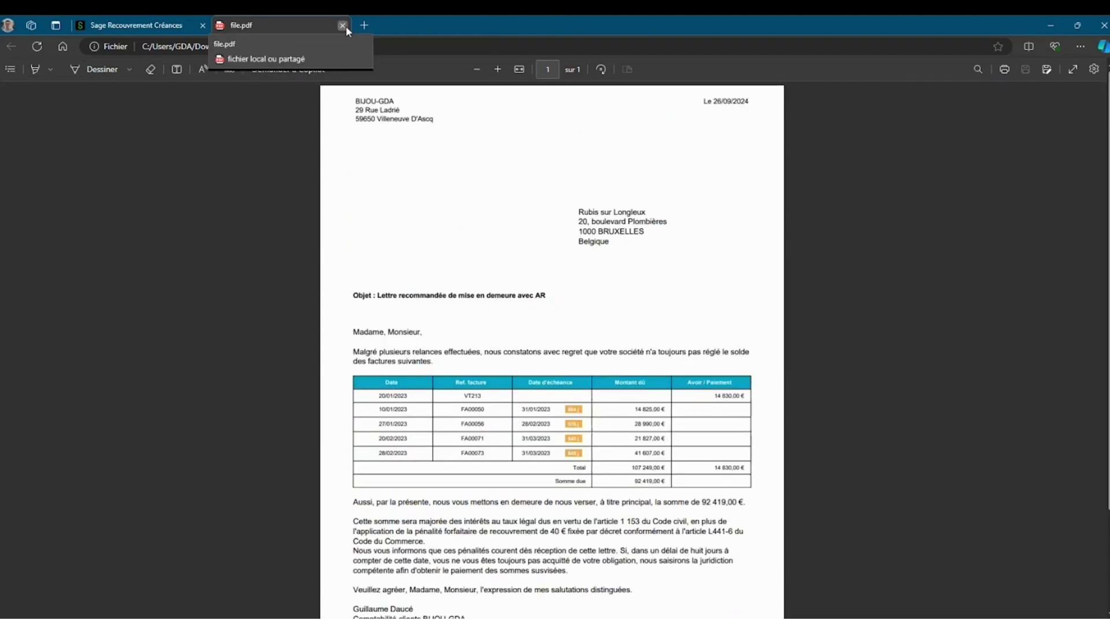
click(343, 26)
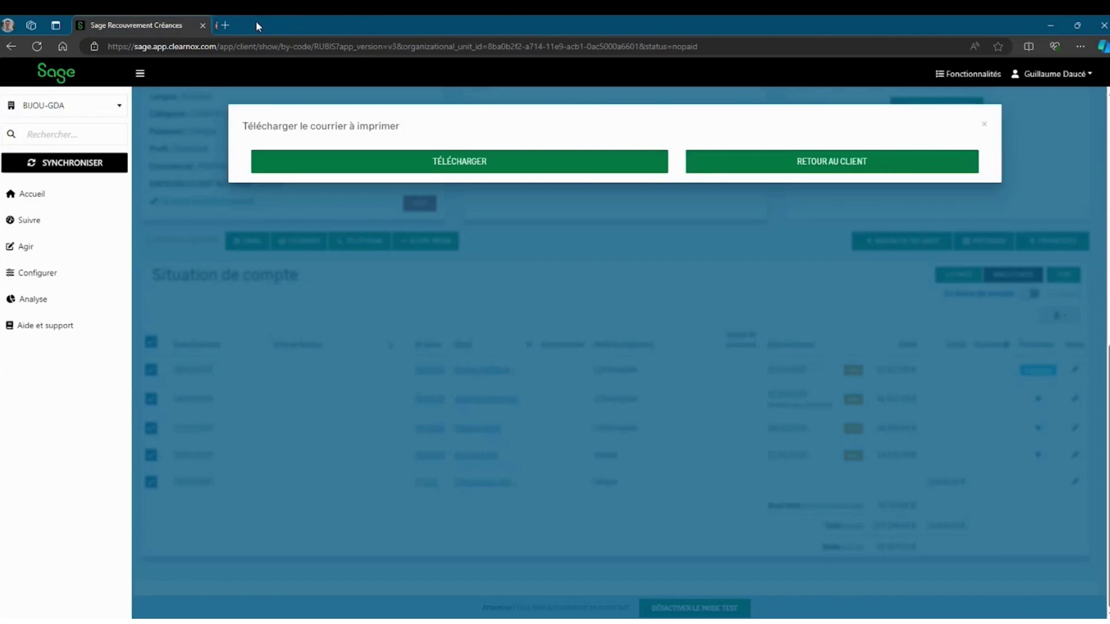
Return to the Rubis sur Longleux record and review its reminder activity and account entries.
click(793, 174)
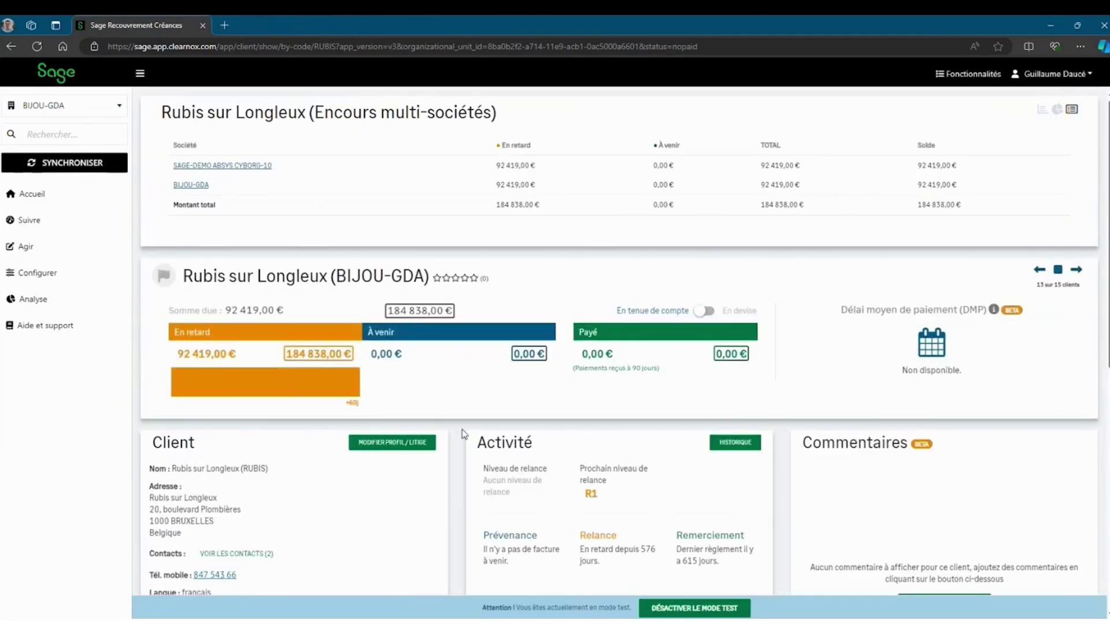
scroll(463, 434, down, 2)
scroll(463, 433, down, 6)
scroll(465, 357, up, 1)
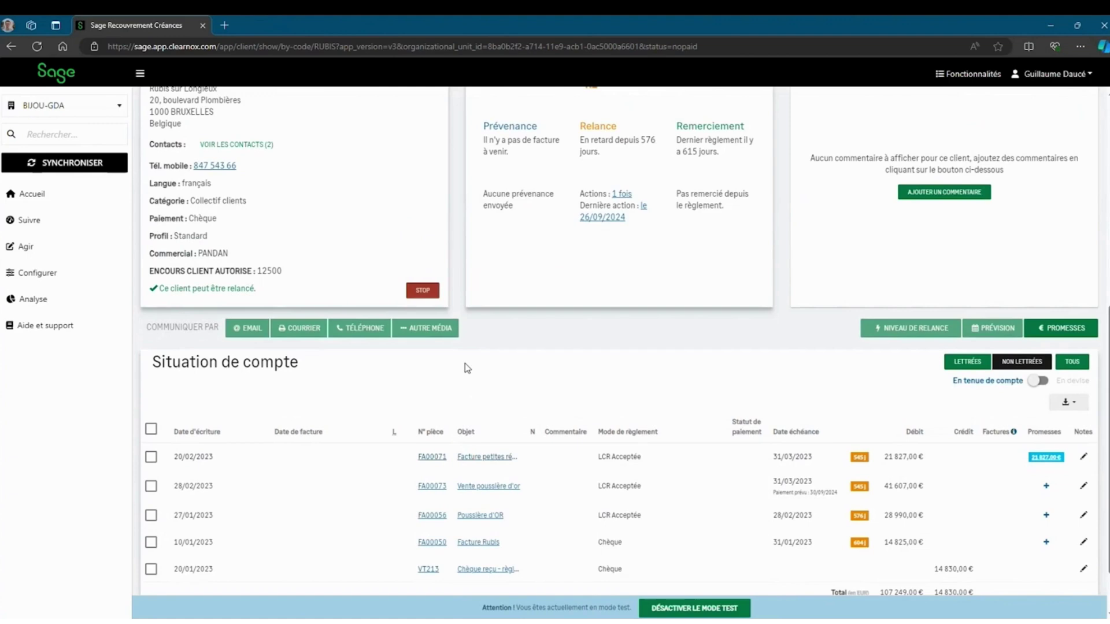
Open the client Grenat pour toi from the home page and select its account entry FA00006.
click(49, 199)
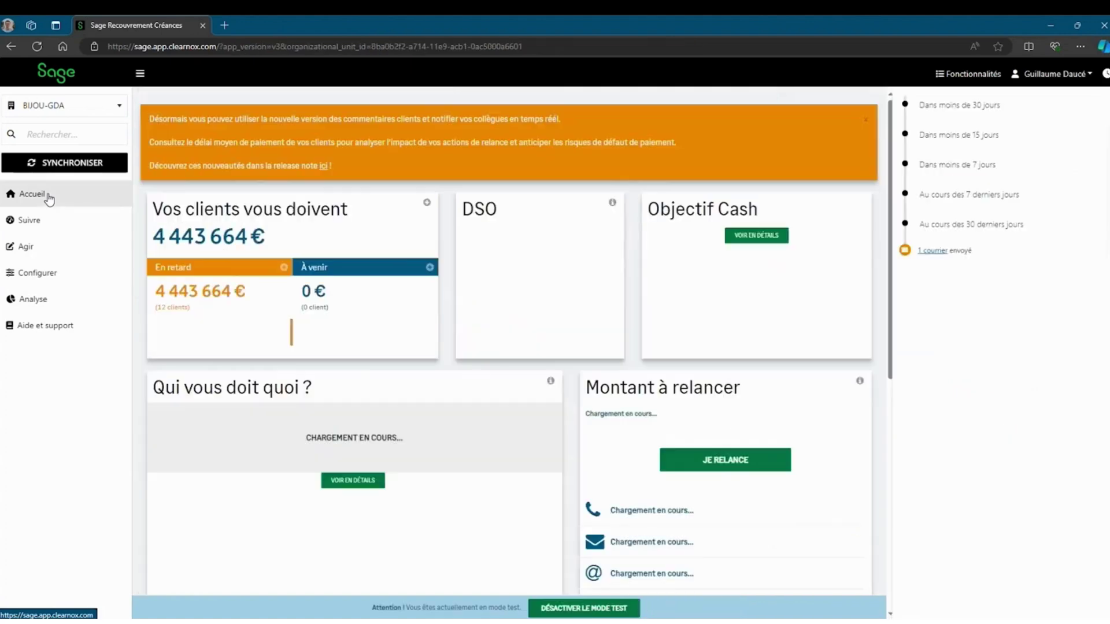
scroll(195, 516, down, 1)
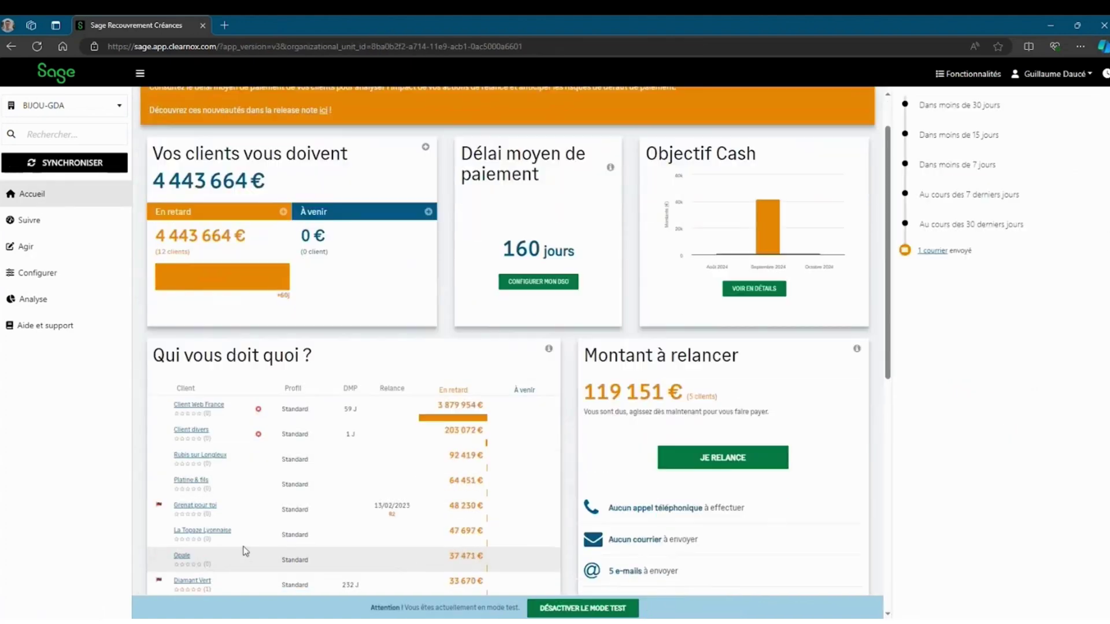
click(202, 508)
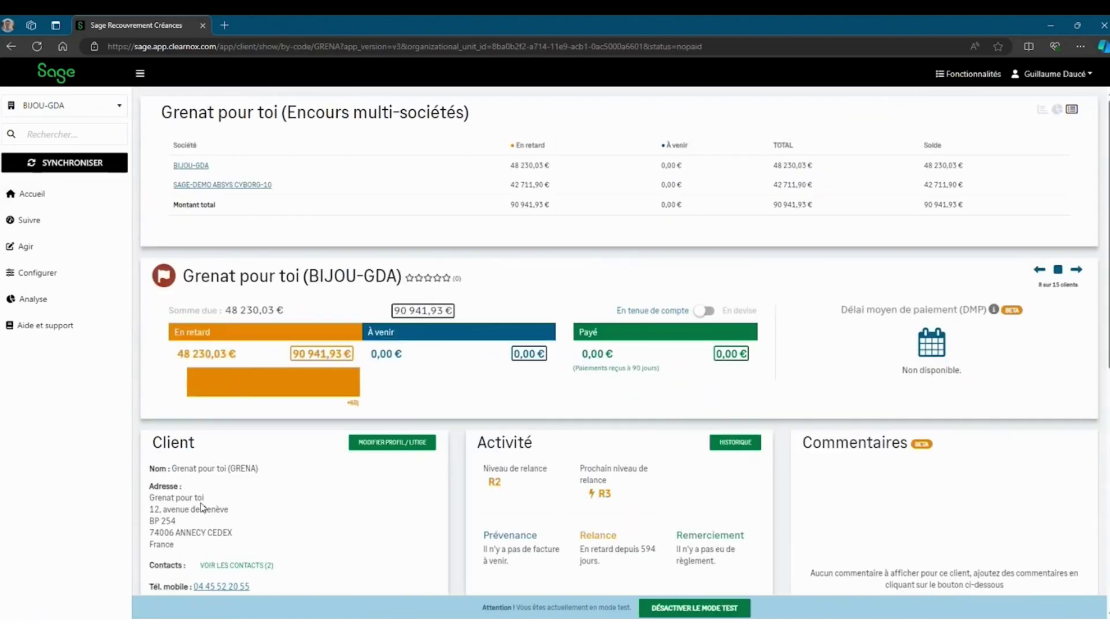
scroll(799, 412, down, 8)
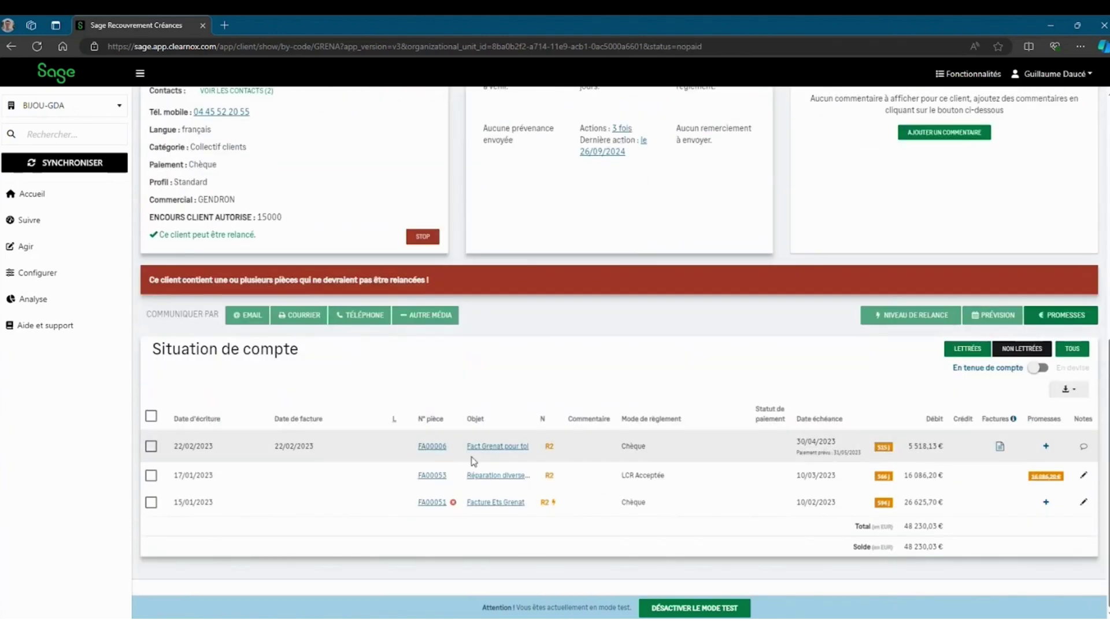
click(150, 447)
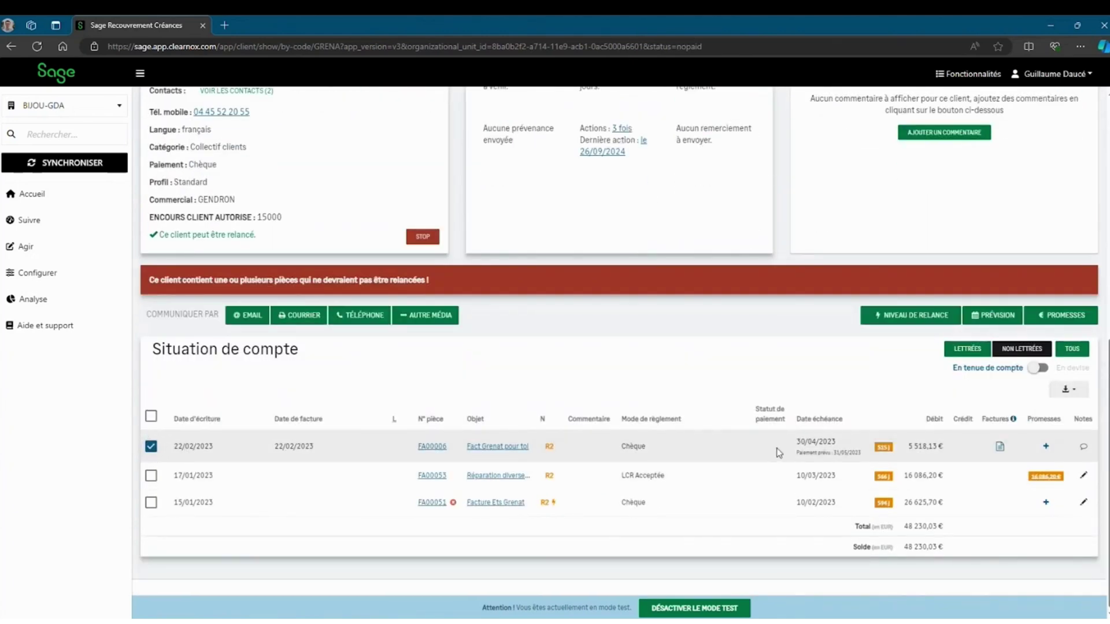
View the invoice document attached to FA00006, then close it and deselect the entry.
click(1000, 448)
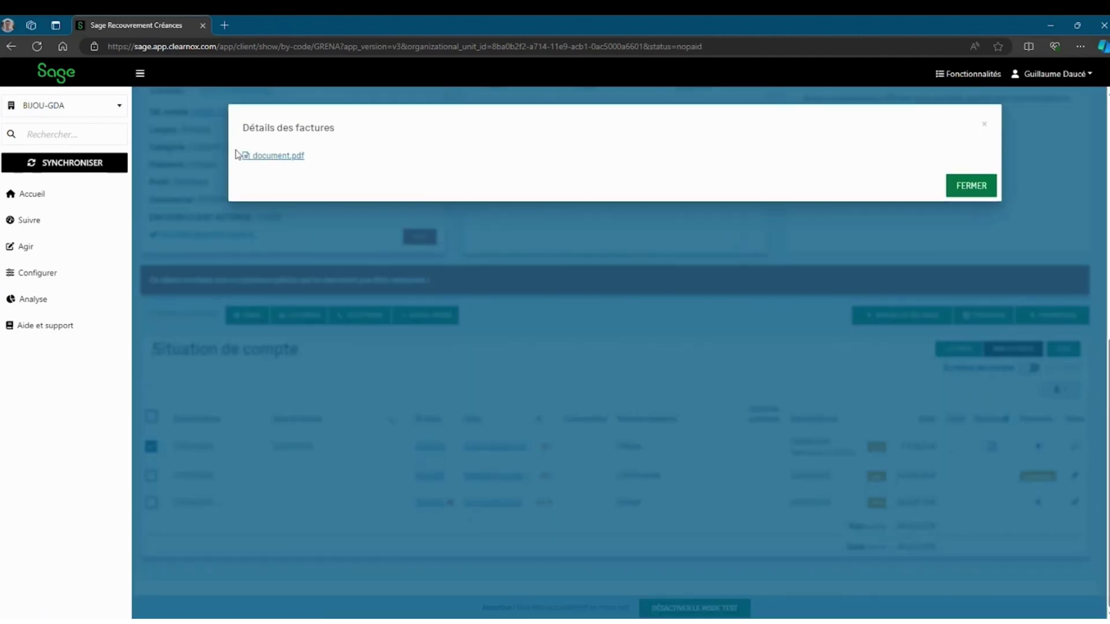
click(283, 156)
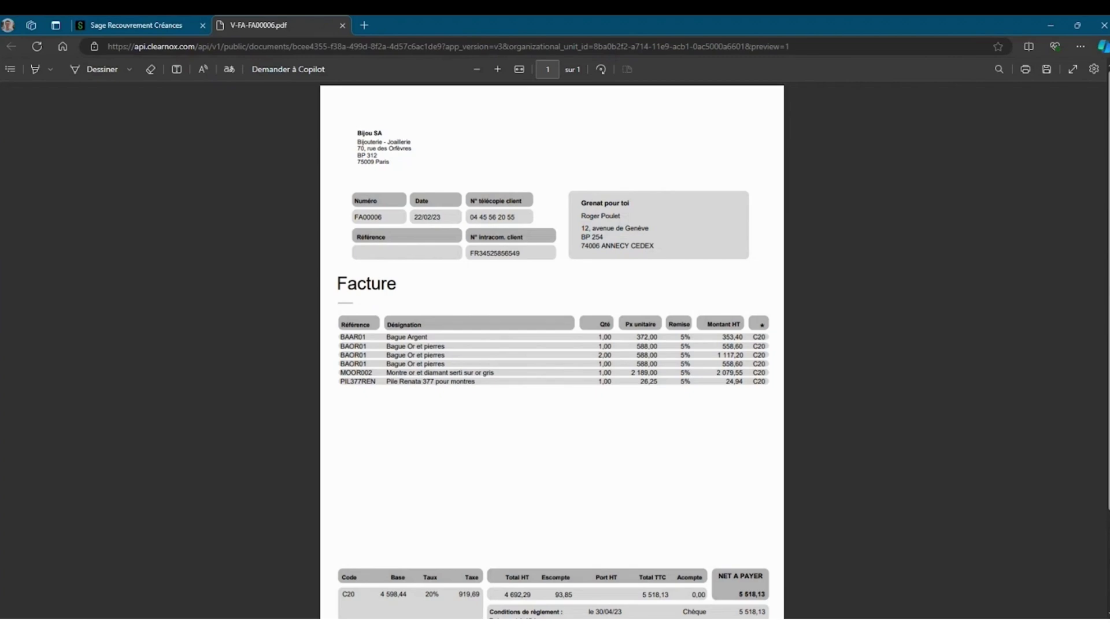
click(342, 27)
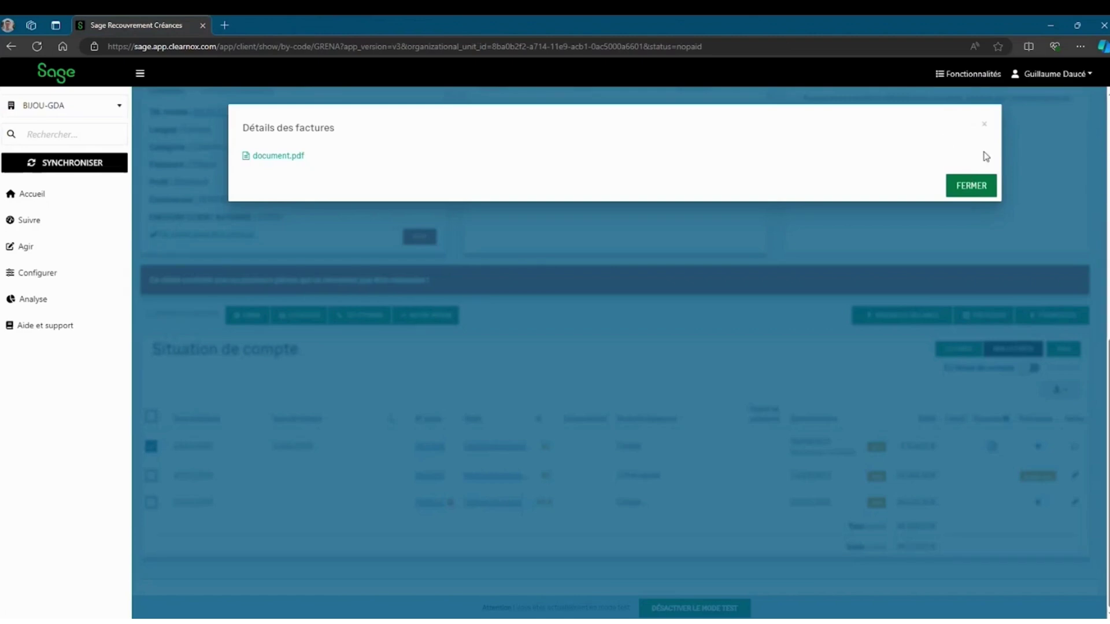
click(981, 193)
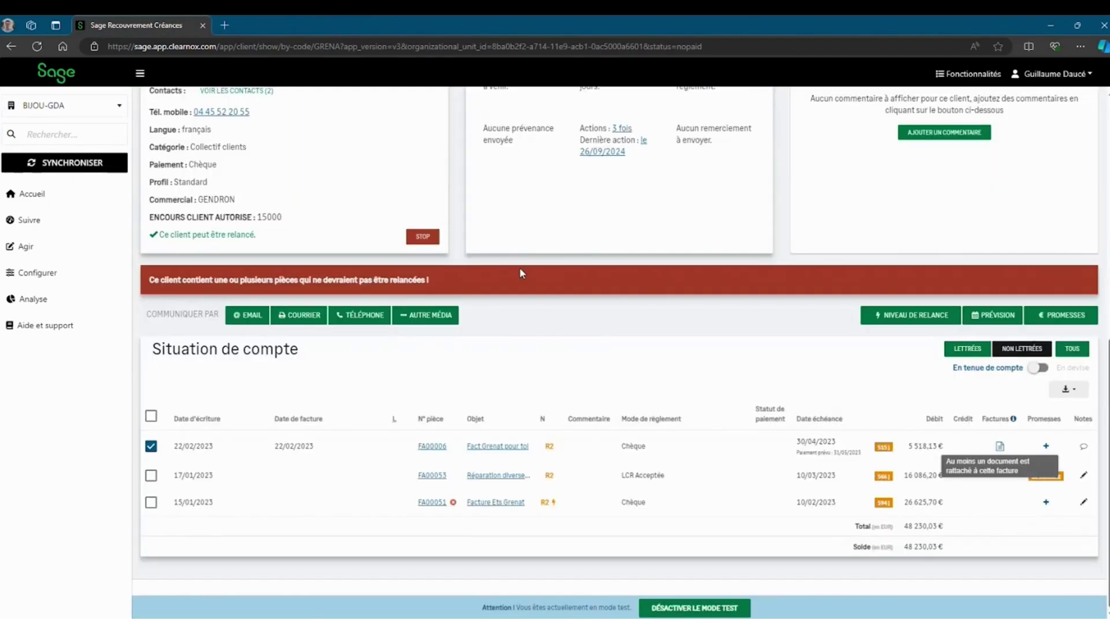
click(152, 447)
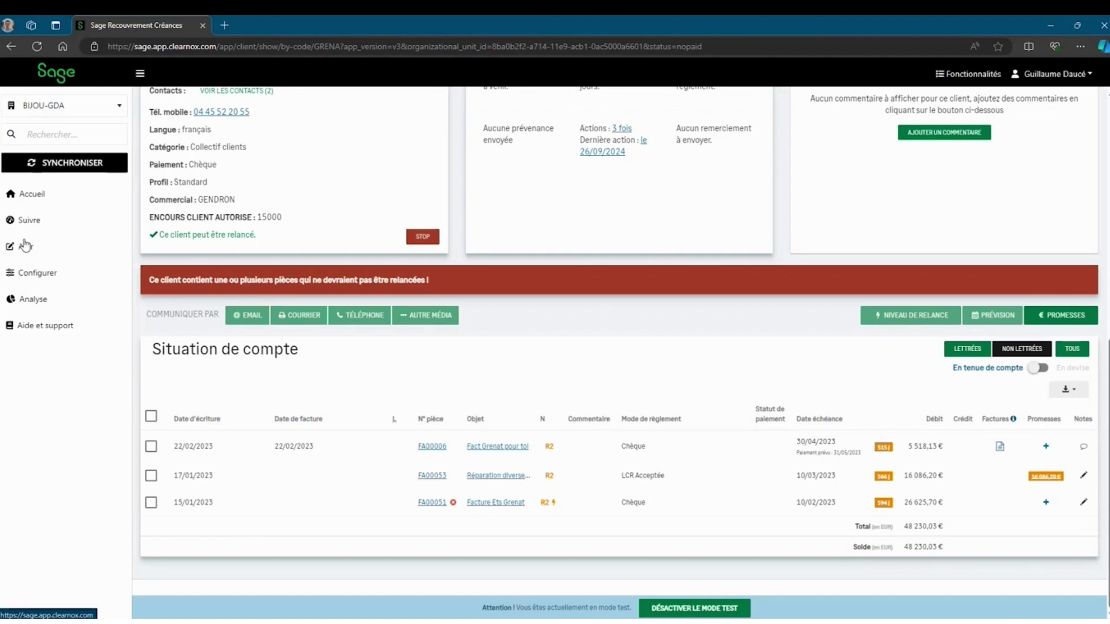
Open the scenario-based email reminders Relance 1 à J+8 for Clients "Standard" avec emails.
click(36, 255)
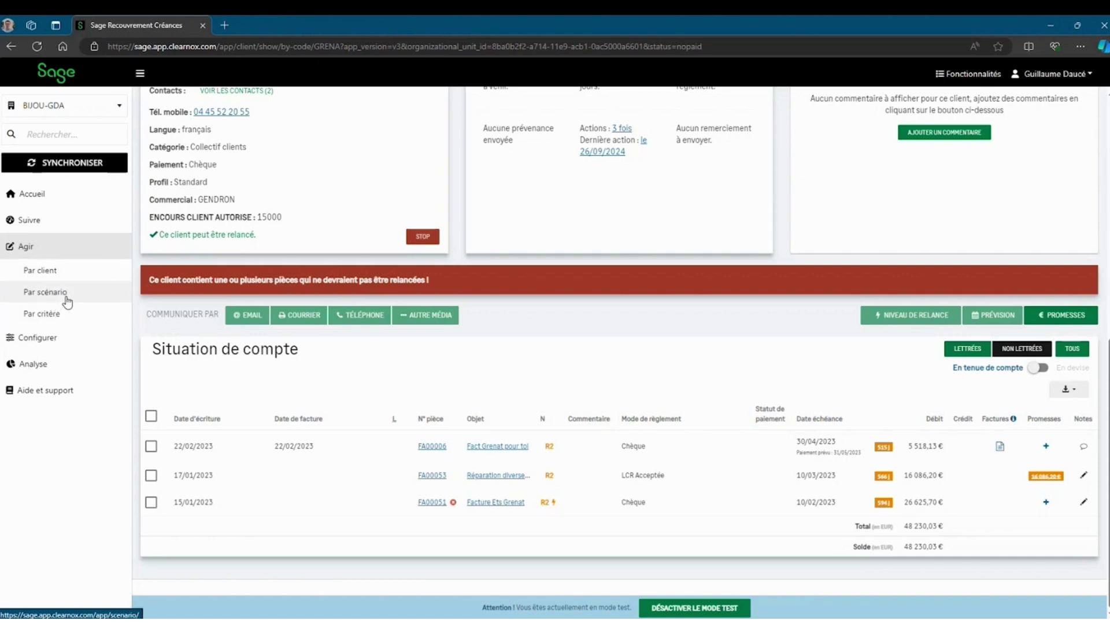
click(45, 292)
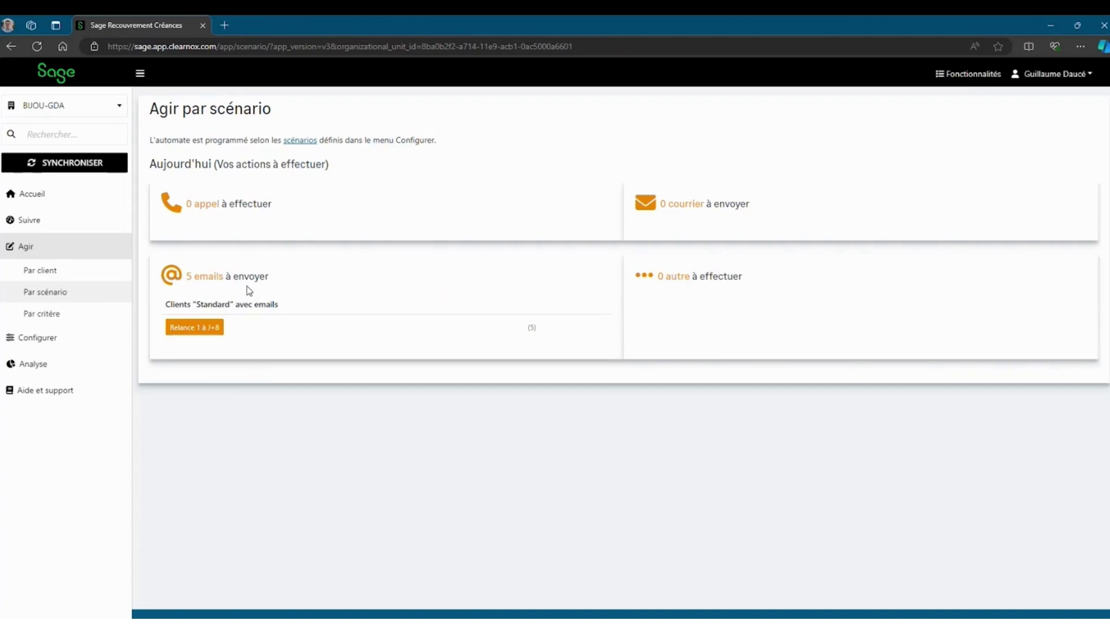
click(196, 329)
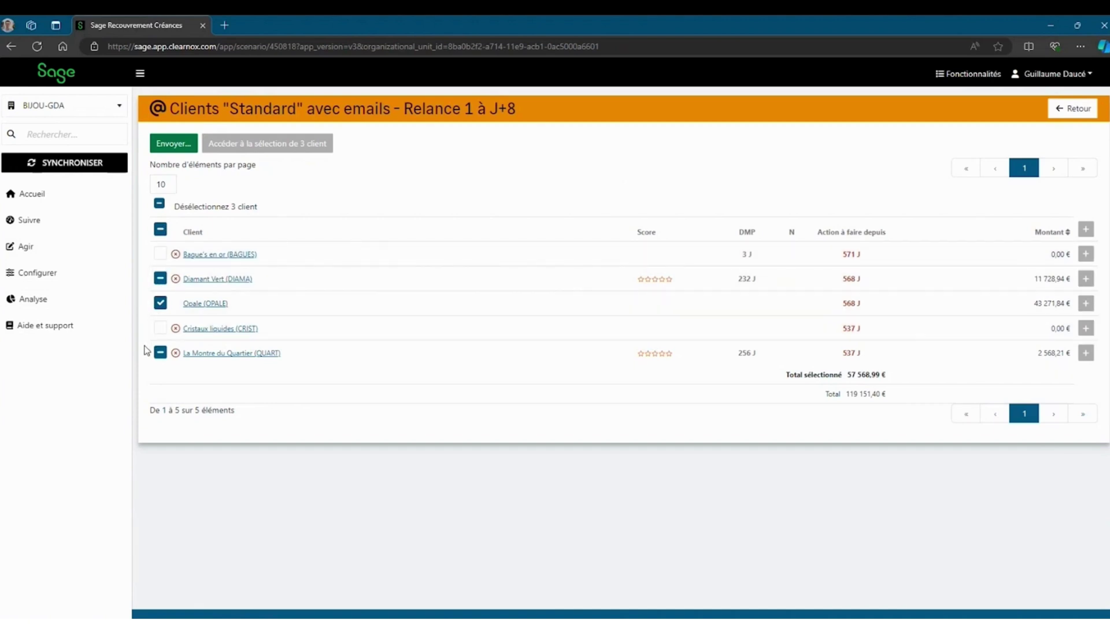
Send the Clients "Standard" avec emails - Relance 1 reminder to the three preselected clients and confirm the sending.
click(181, 150)
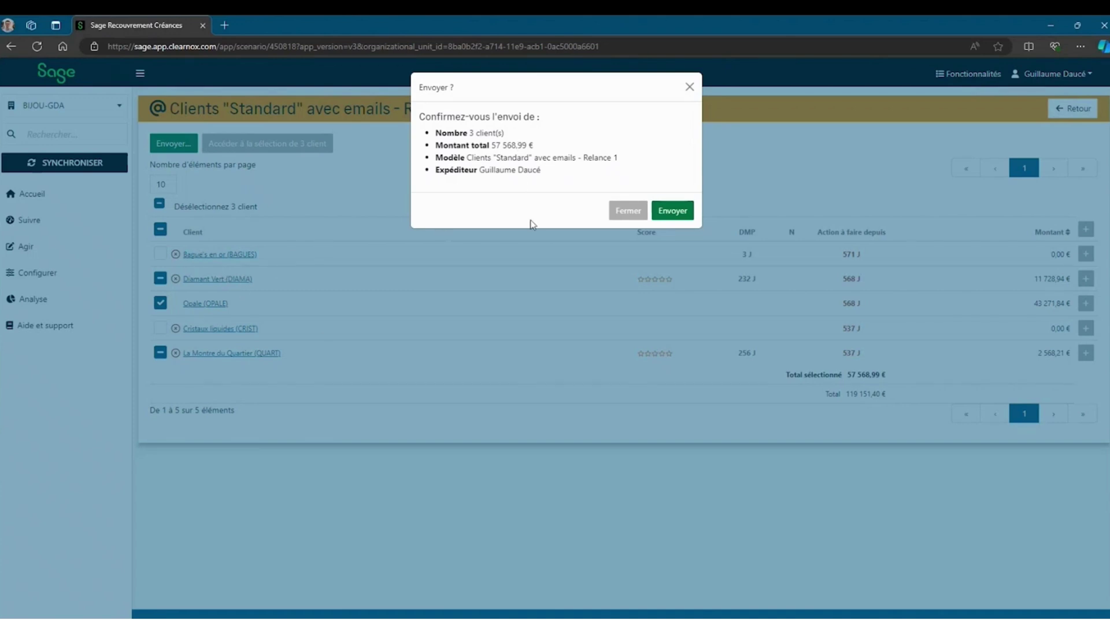
click(674, 212)
click(670, 211)
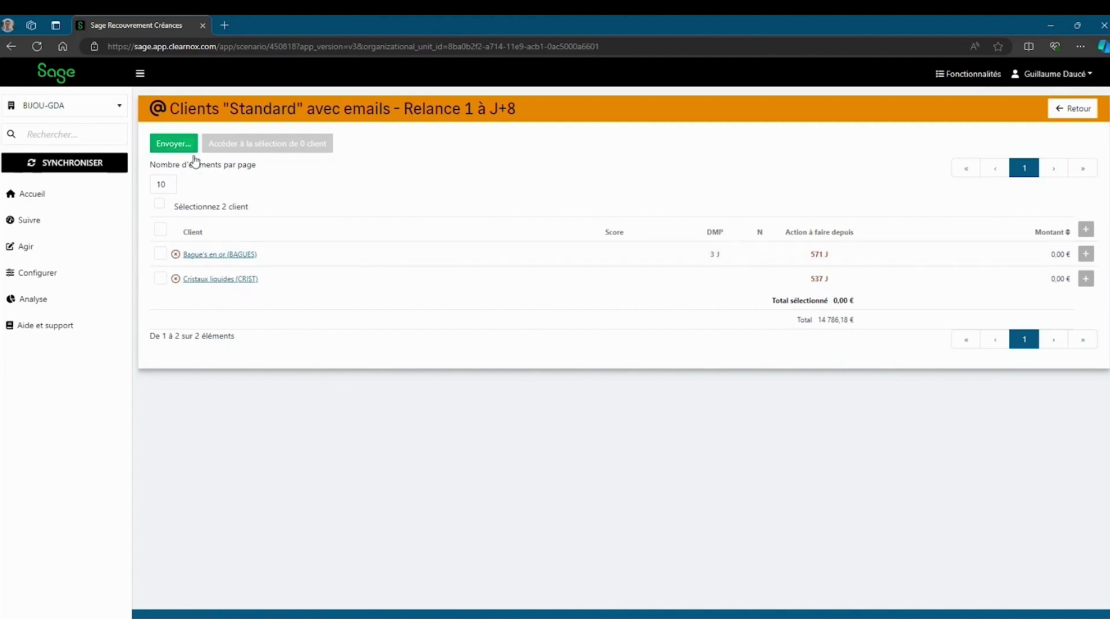
Examine the invoices behind Bague's en or and the send confirmation for its reminder, then cancel the sending and deselect the client.
click(157, 255)
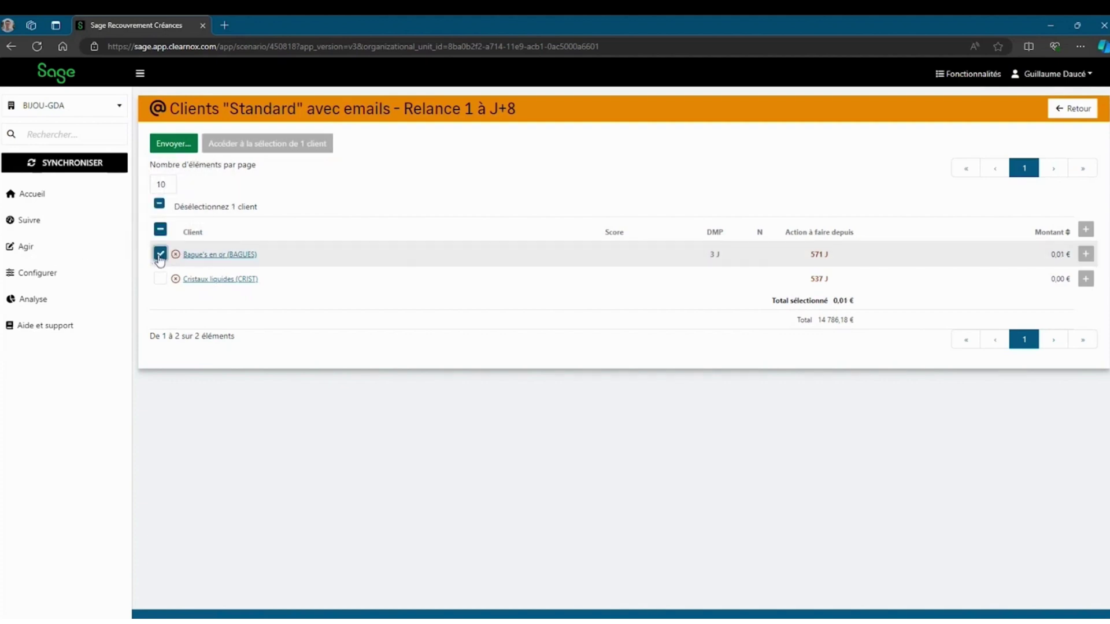
click(158, 255)
click(1085, 253)
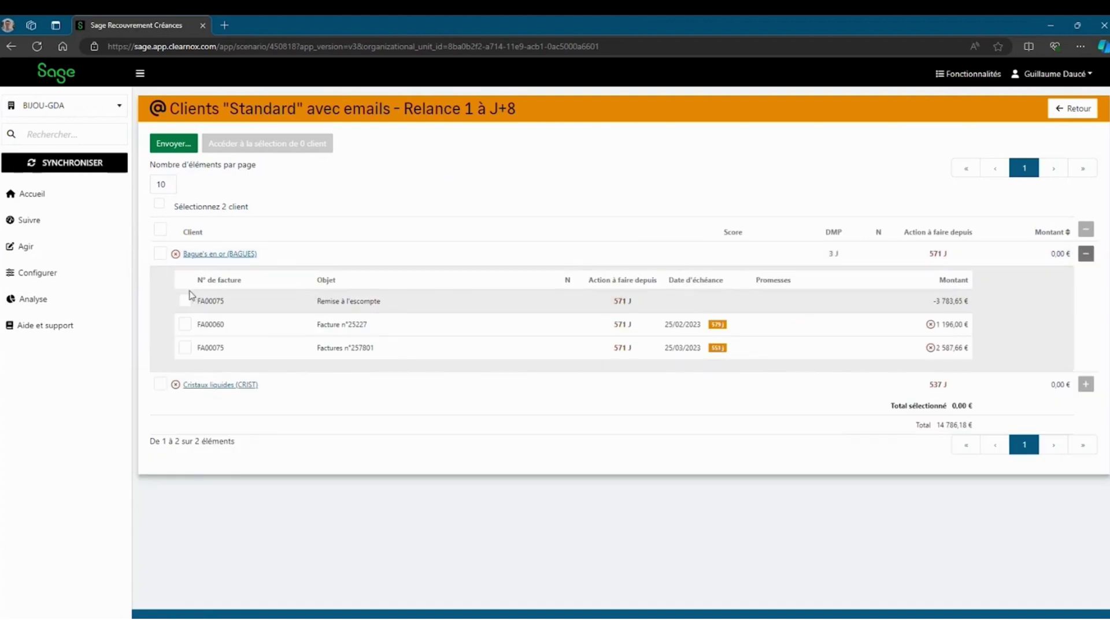
click(160, 254)
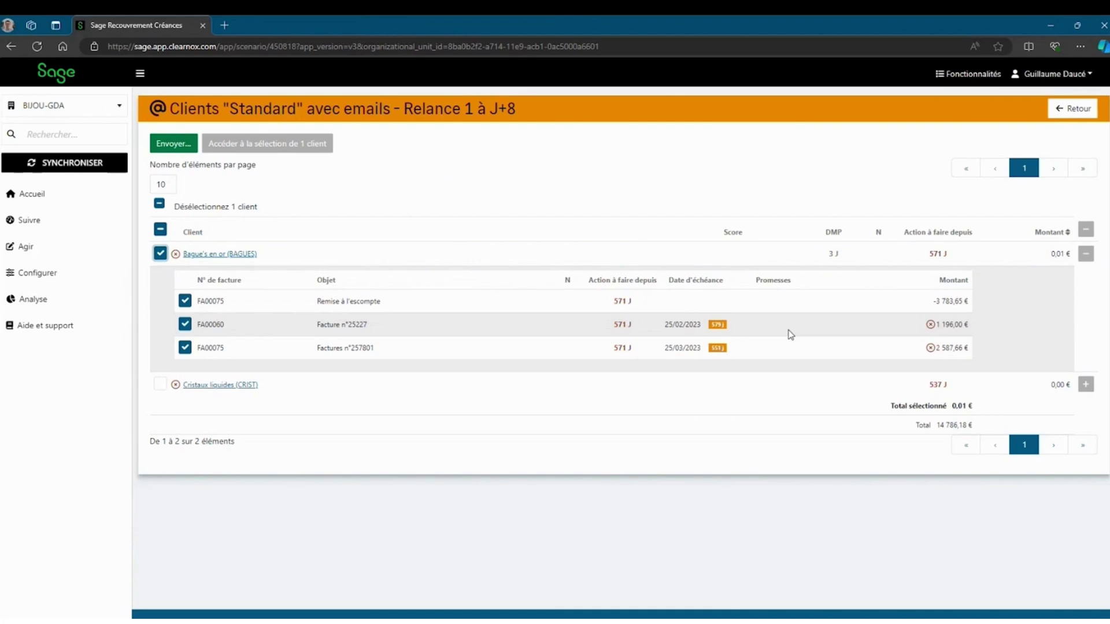
click(175, 146)
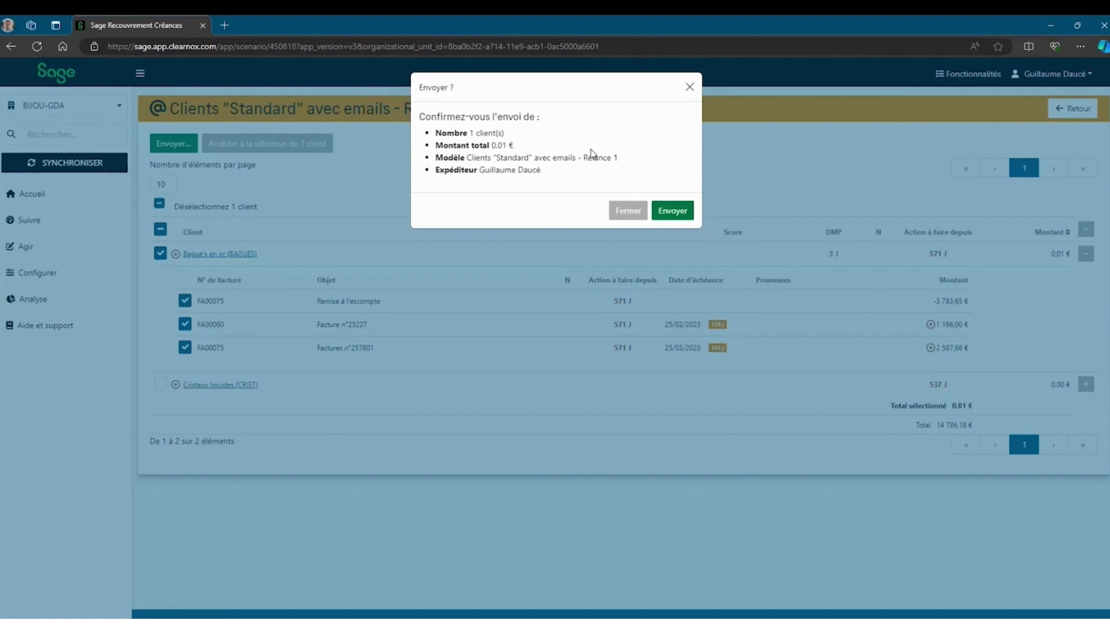
click(627, 211)
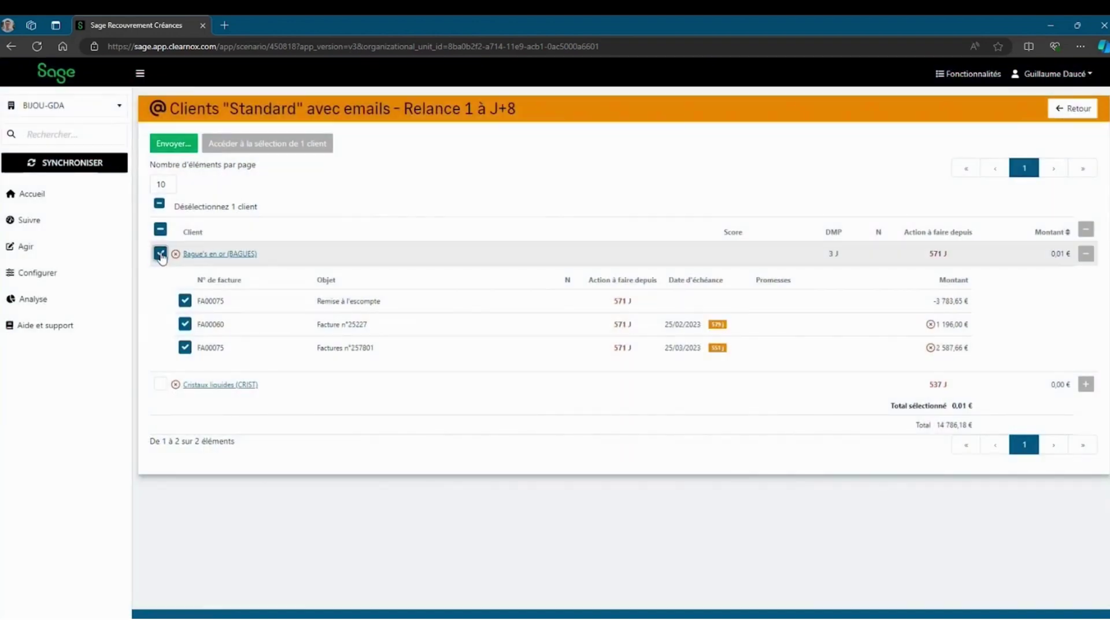
click(160, 253)
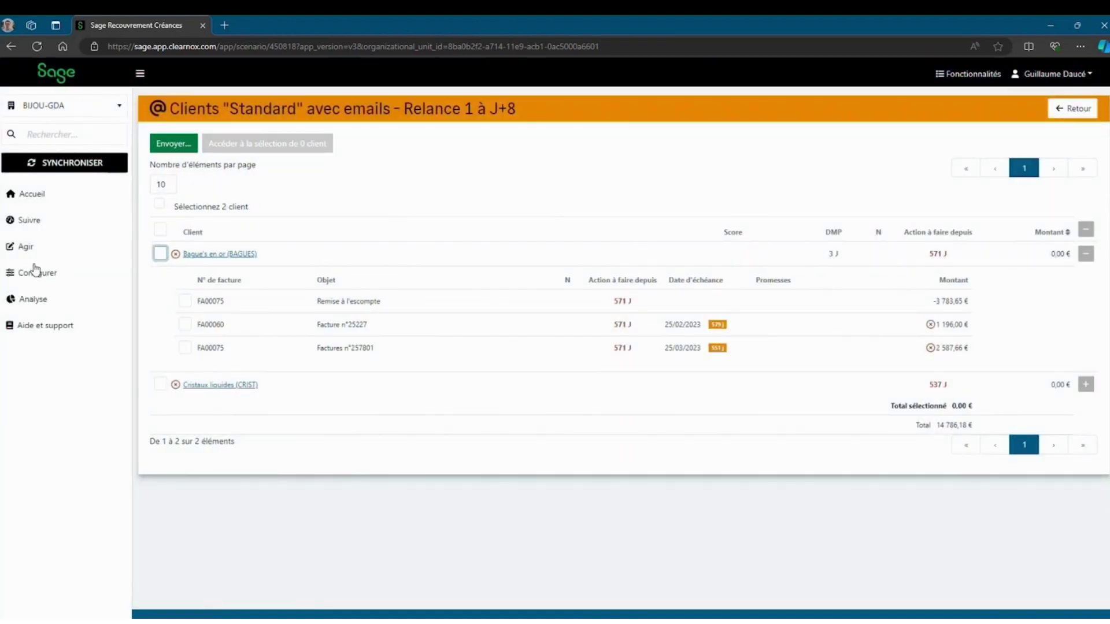
Dismiss the news banner on the home page and review the dashboard's amounts due and remaining reminders.
click(40, 195)
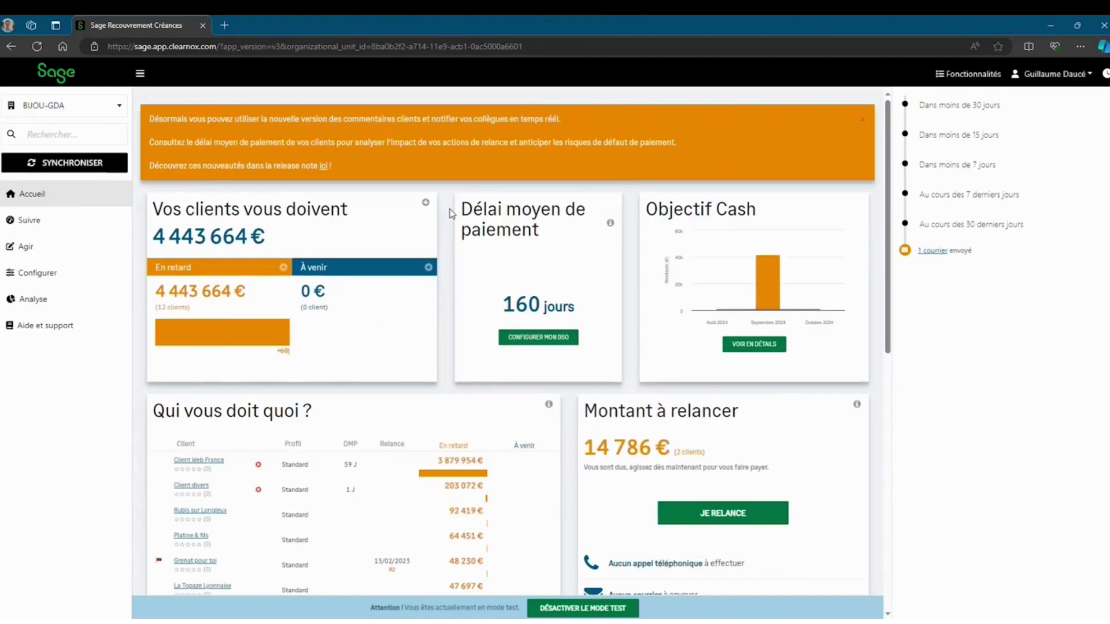
click(863, 119)
scroll(445, 185, down, 1)
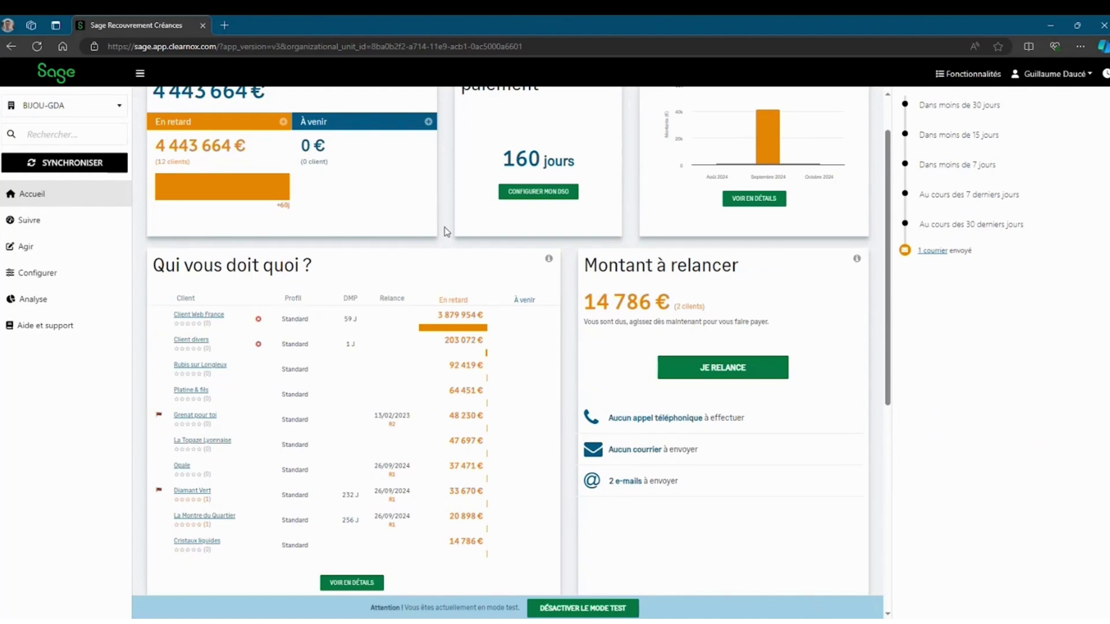
scroll(445, 231, up, 1)
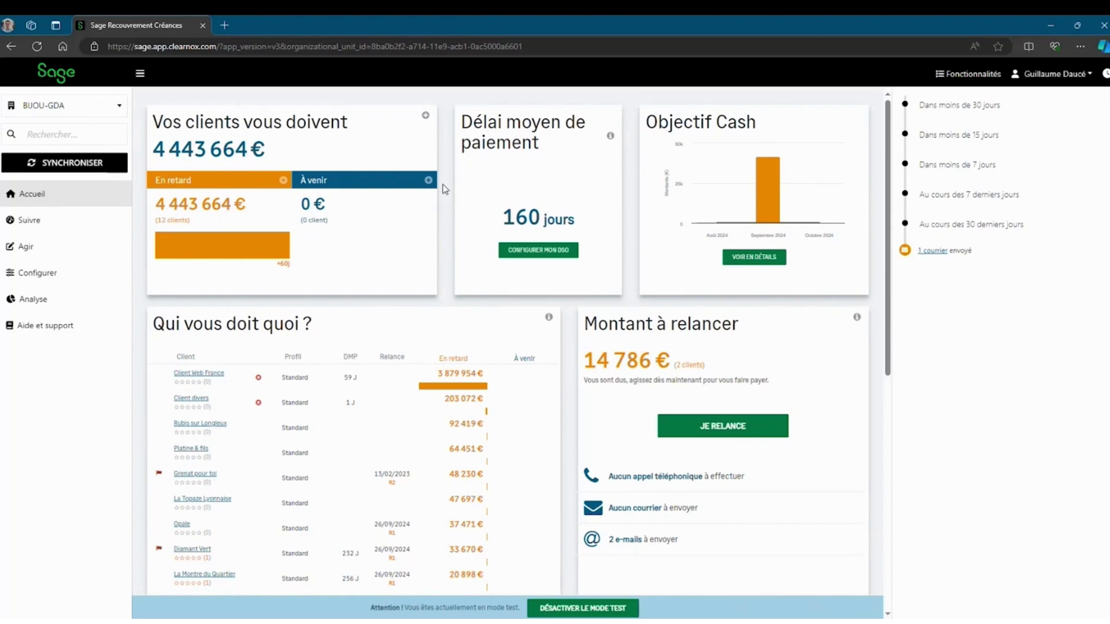
scroll(444, 190, down, 2)
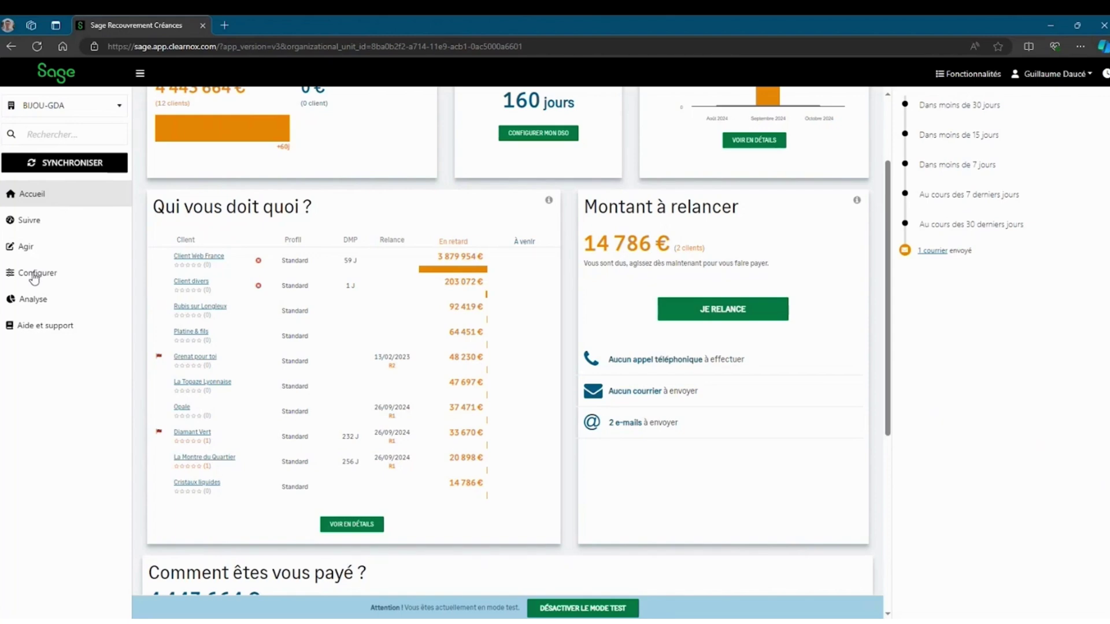
Open the detailed Qui vous doit quoi ? view and examine its filters, client table and available export formats.
click(41, 224)
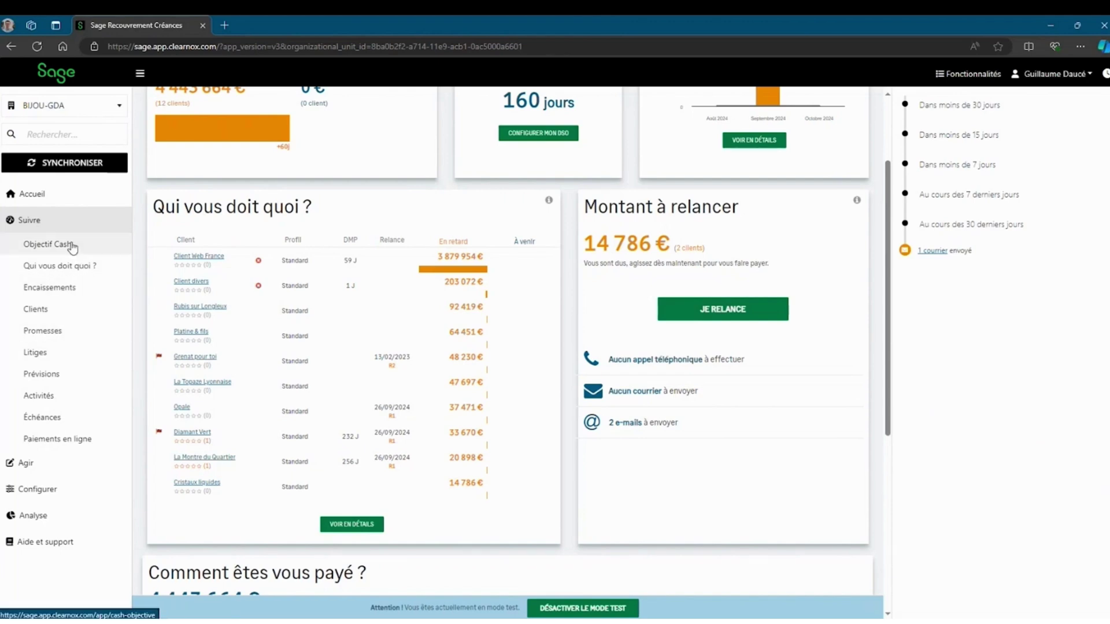
click(78, 266)
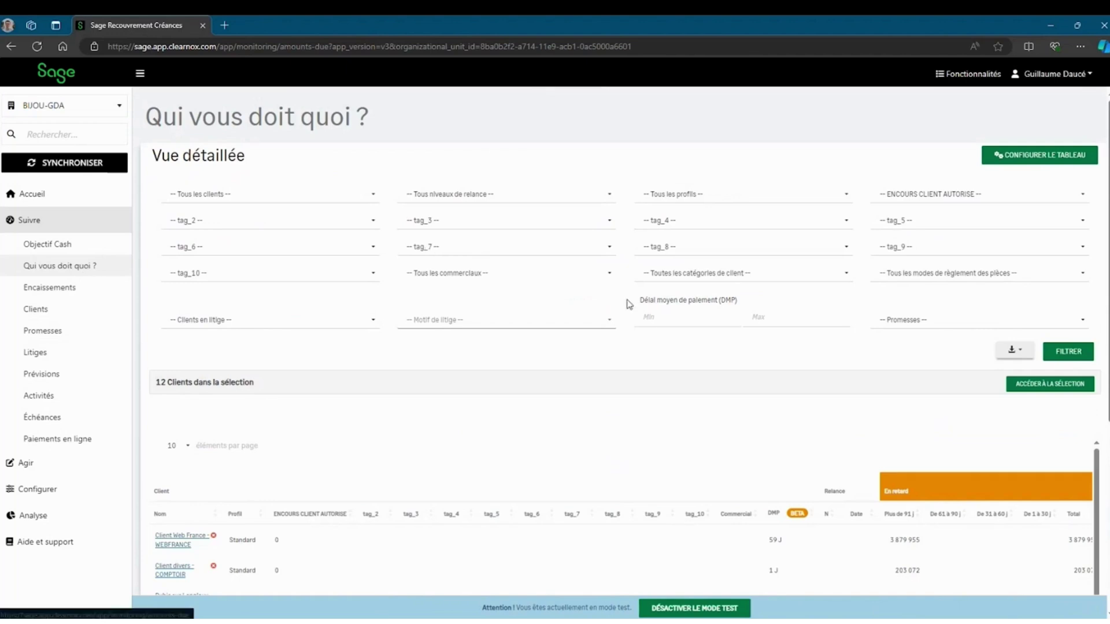
scroll(624, 352, down, 3)
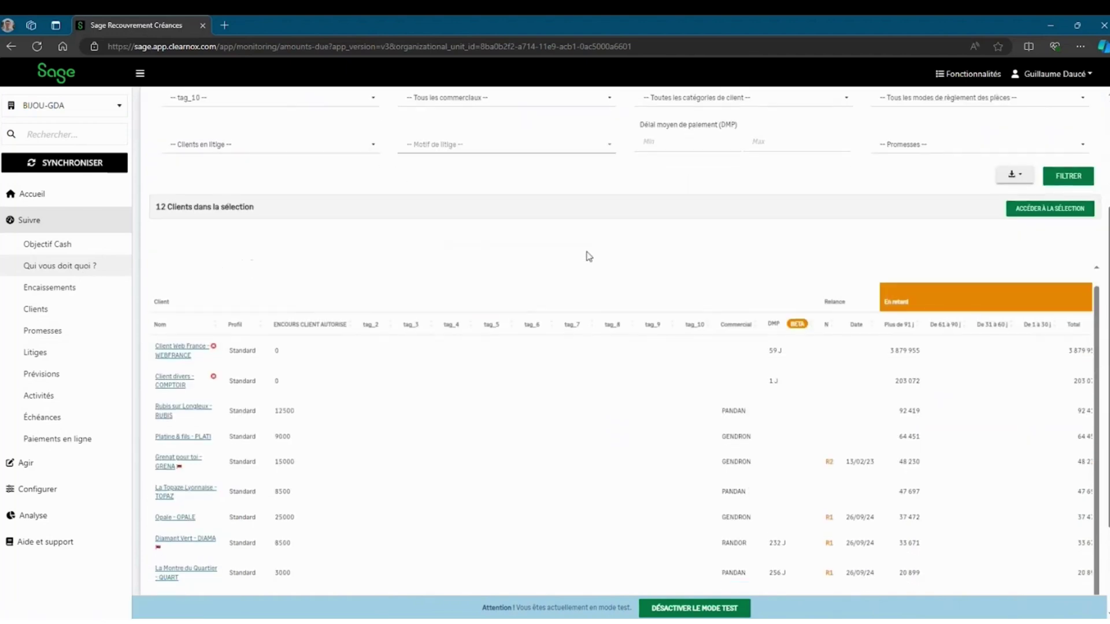
scroll(581, 237, down, 1)
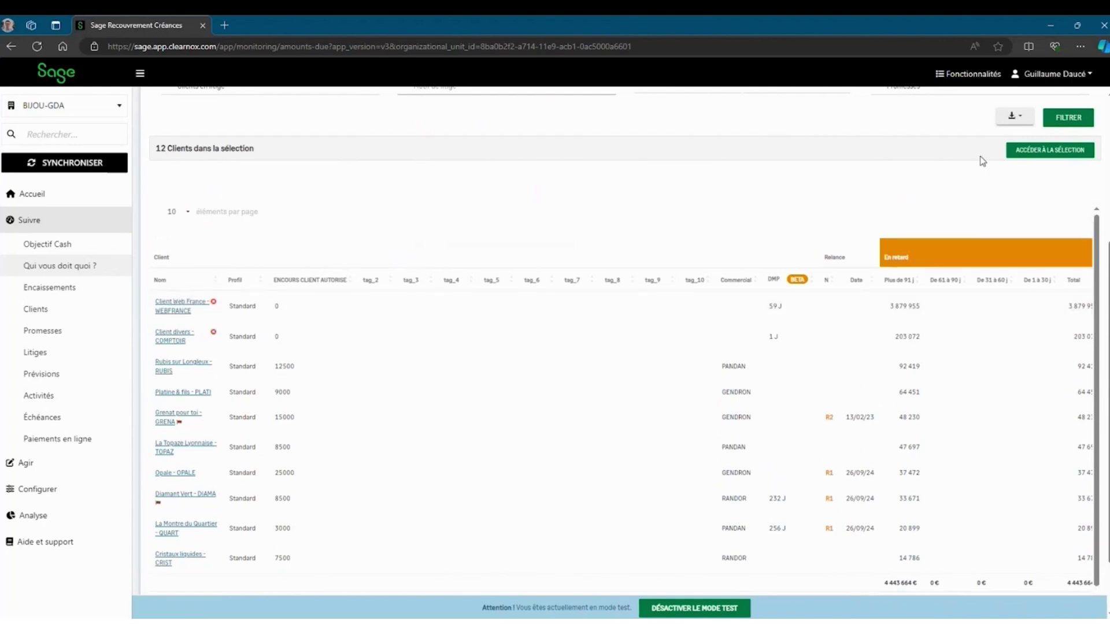
click(1013, 116)
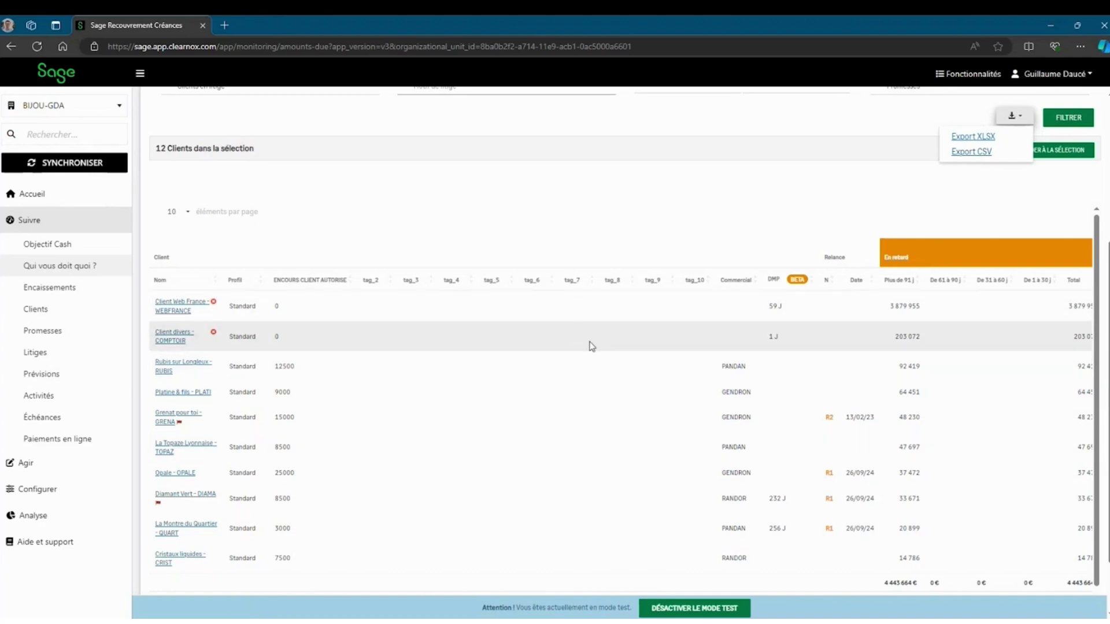
scroll(613, 338, down, 1)
scroll(689, 384, down, 2)
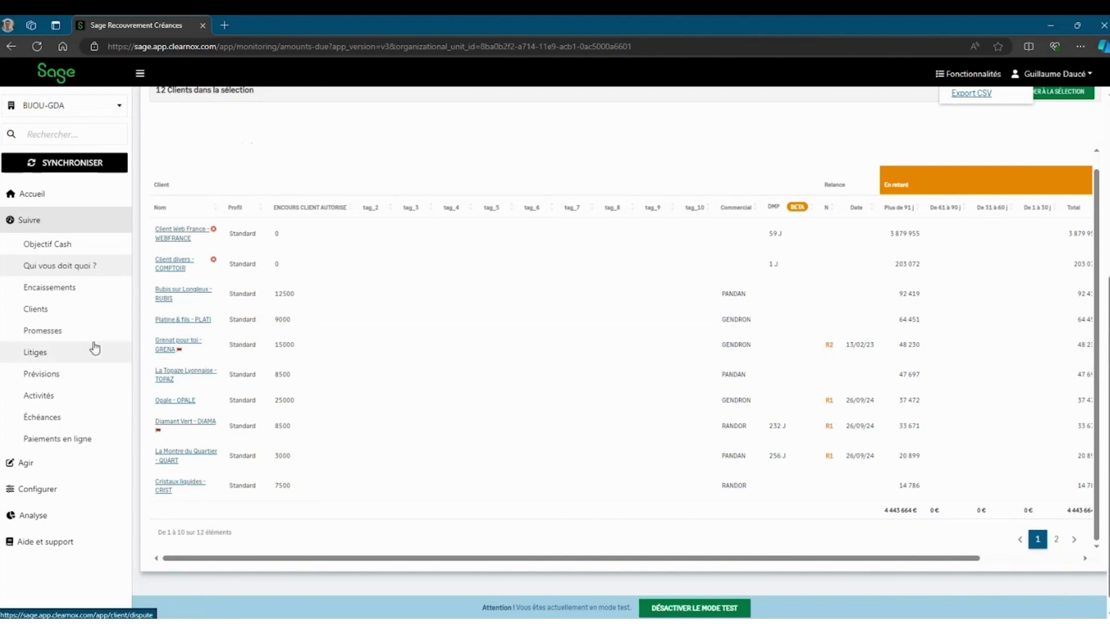
Look through the Clients list, the Activités history and the Échéances tracking page.
click(69, 317)
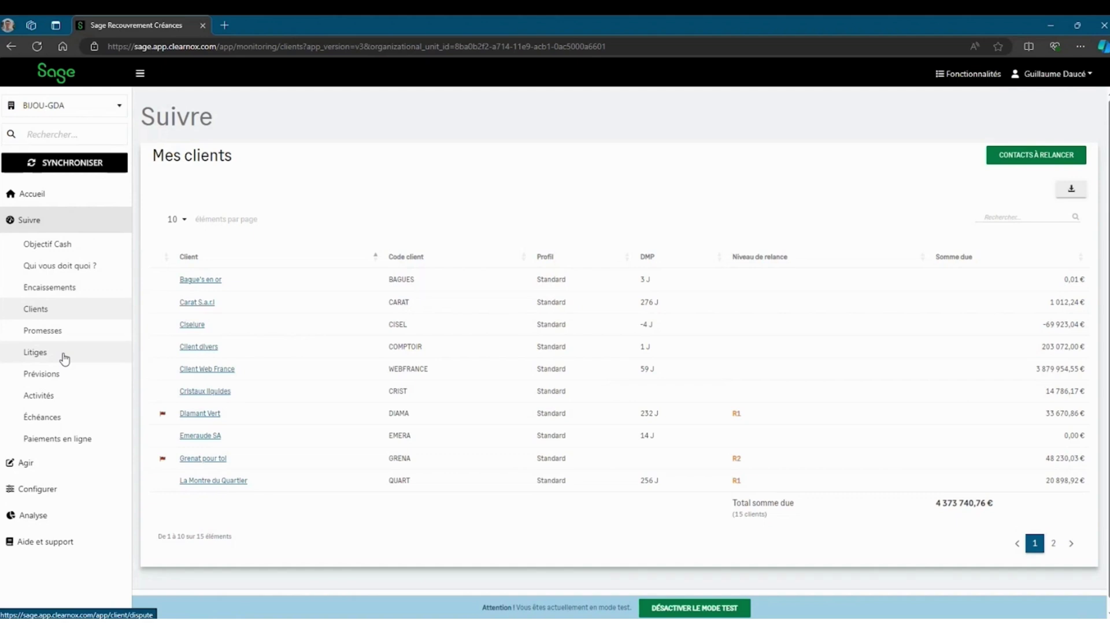
click(57, 397)
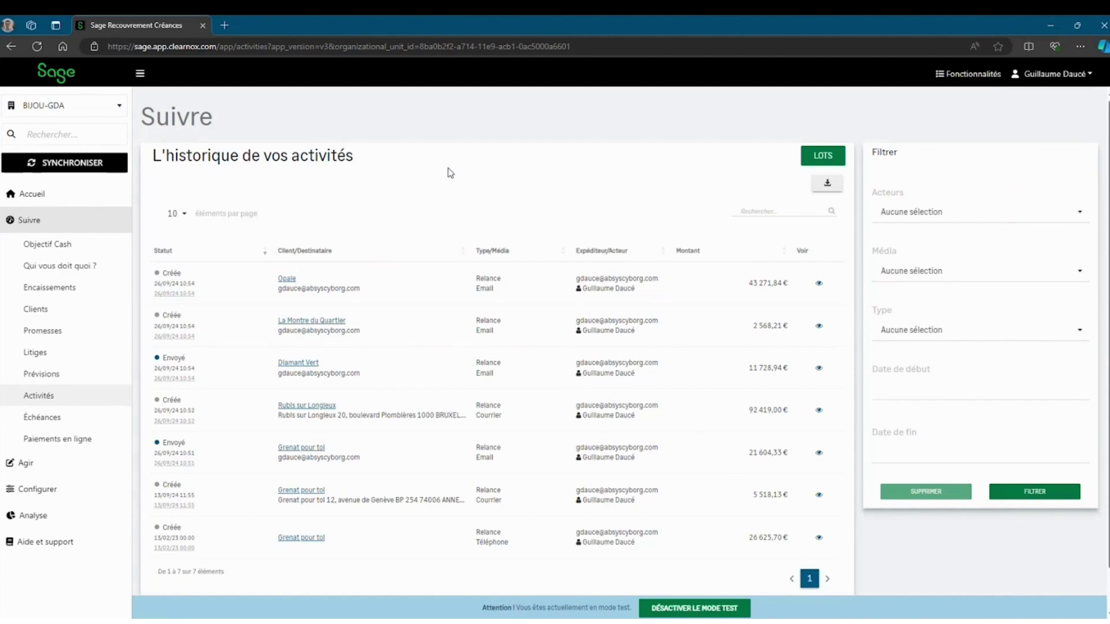
scroll(131, 400, down, 1)
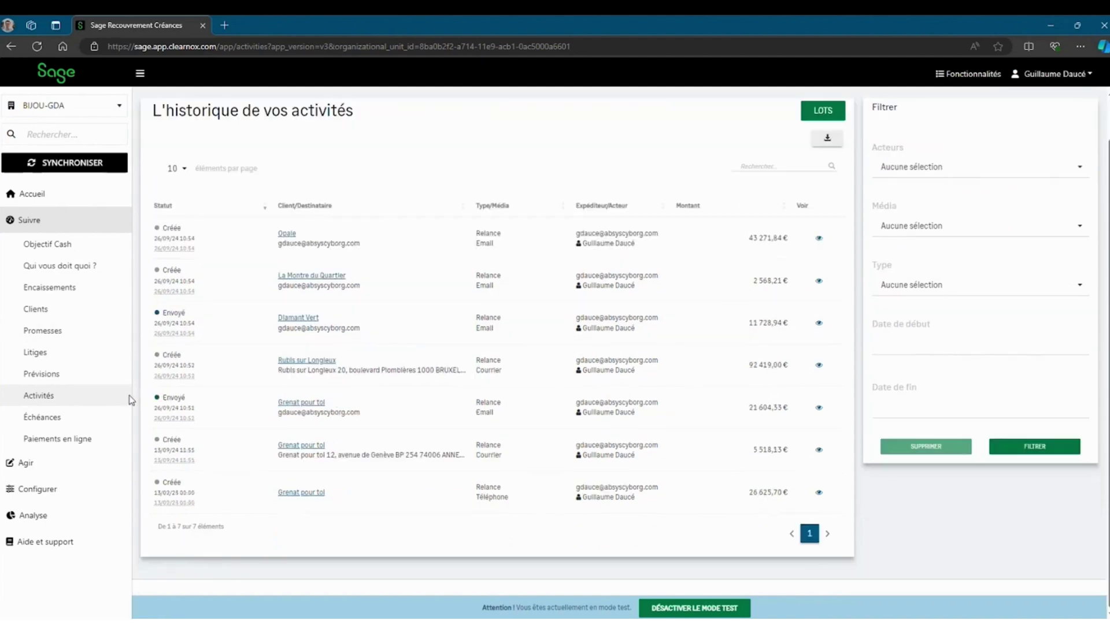
click(78, 425)
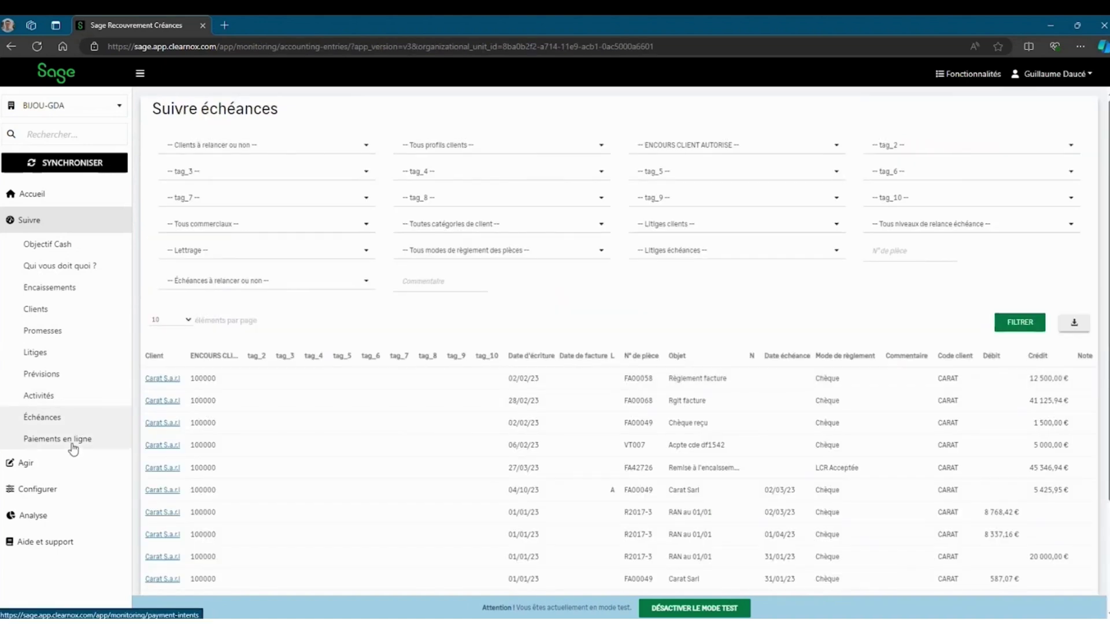
click(55, 228)
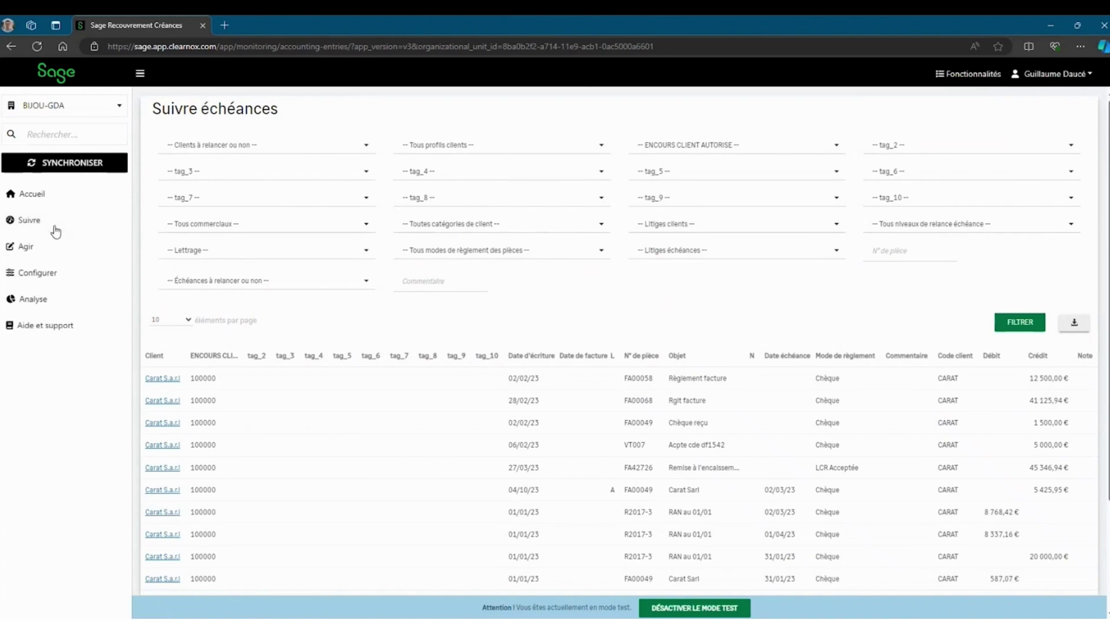
In the scenario Clients "Standard" avec emails, set Envoi auto to Oui for Relance n°1, then return to the home page.
click(39, 278)
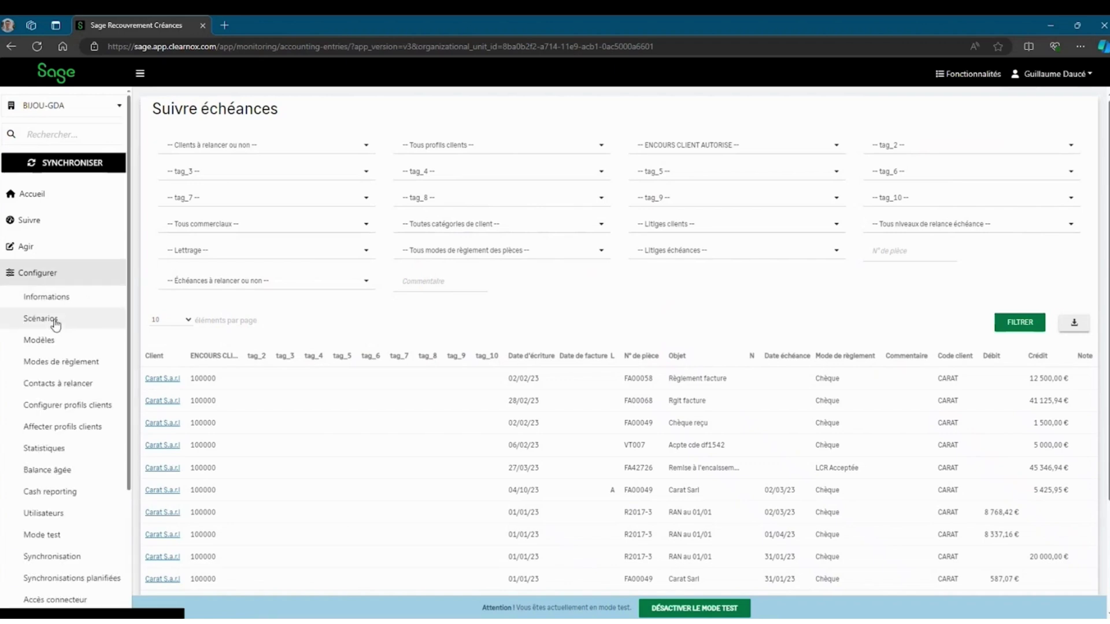
click(55, 323)
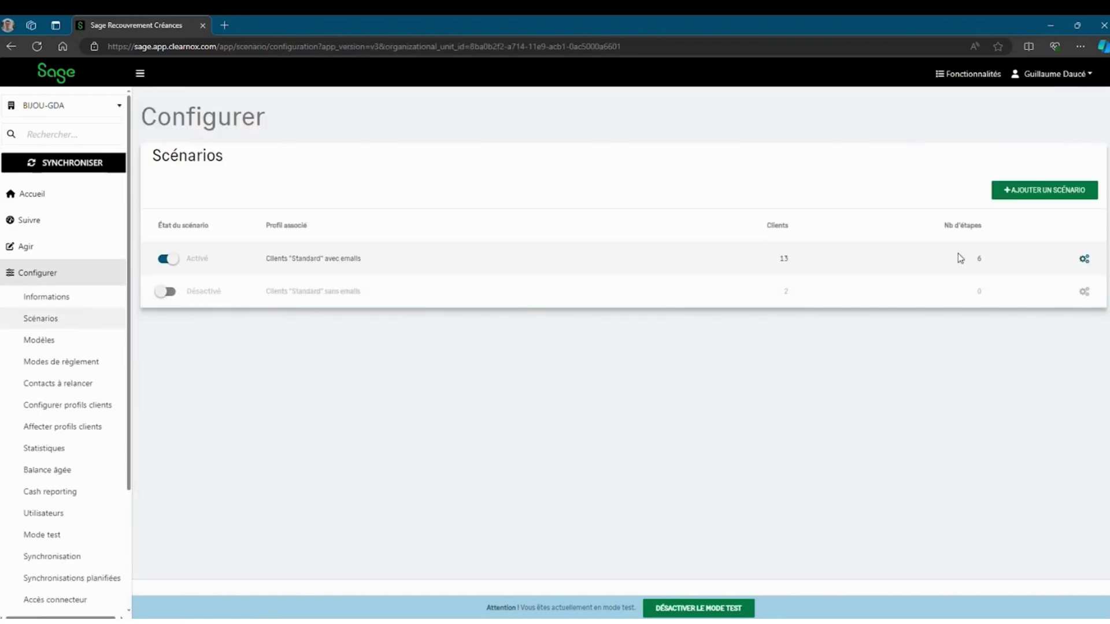
click(1083, 261)
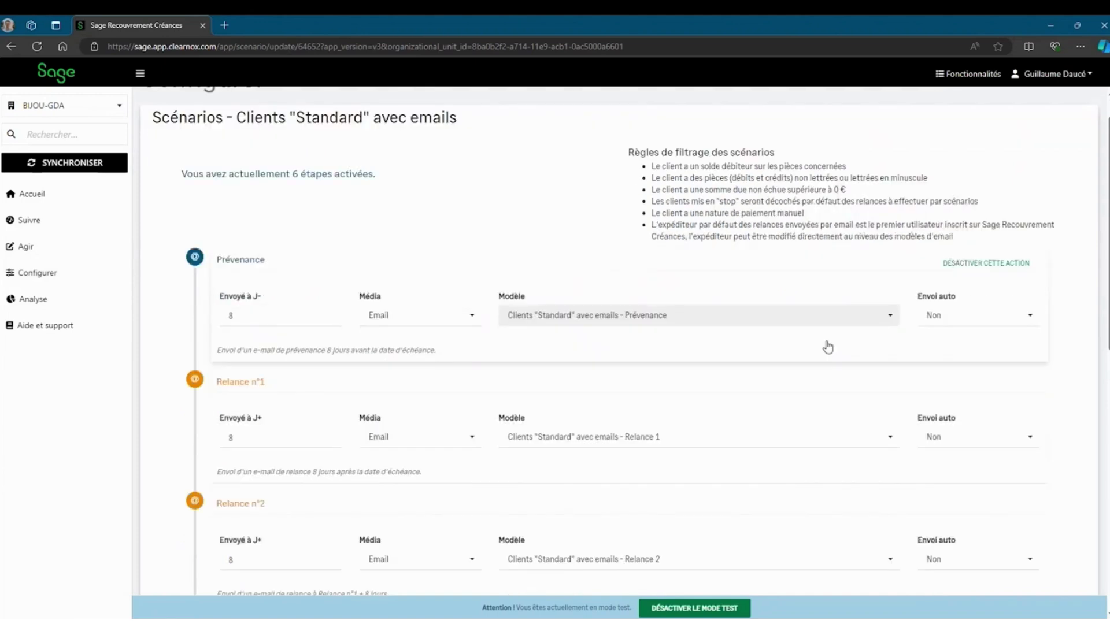
scroll(944, 299, down, 2)
click(946, 311)
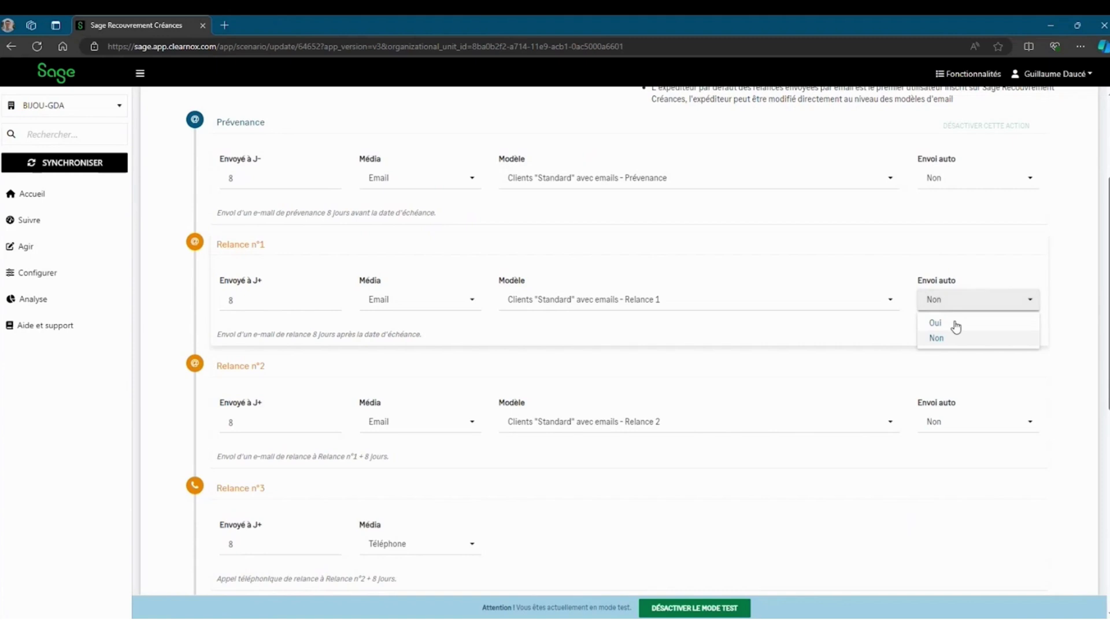
click(954, 323)
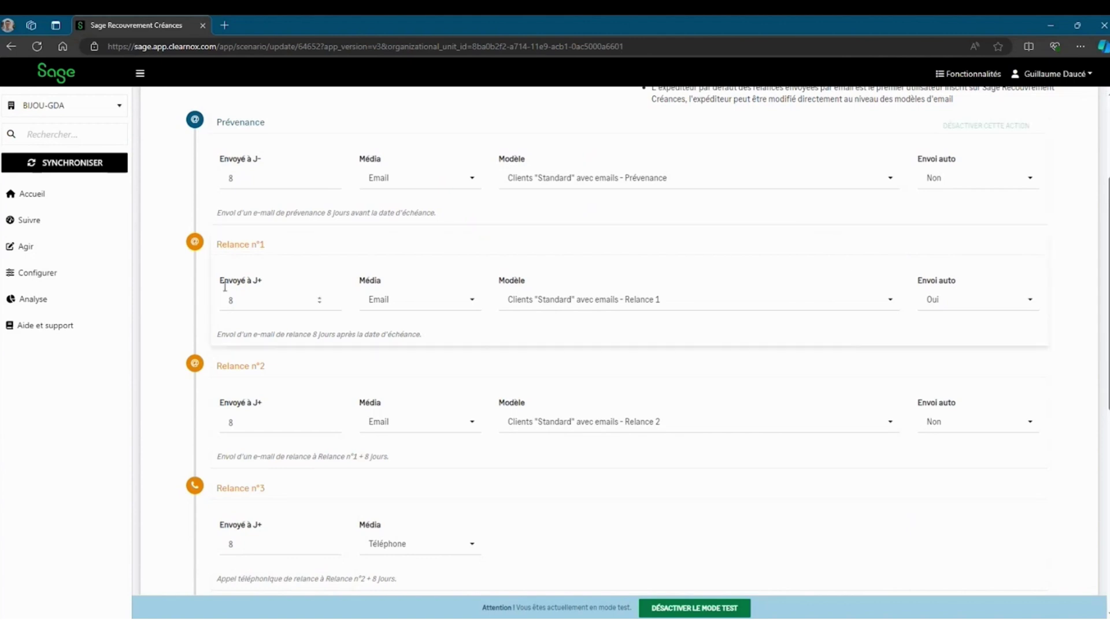
click(39, 196)
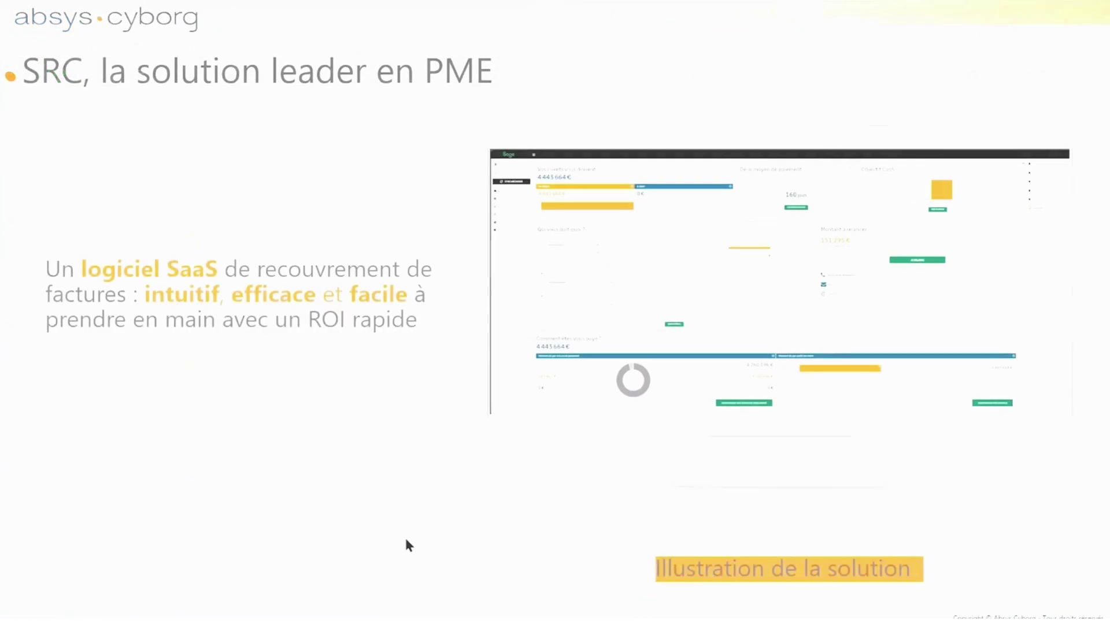